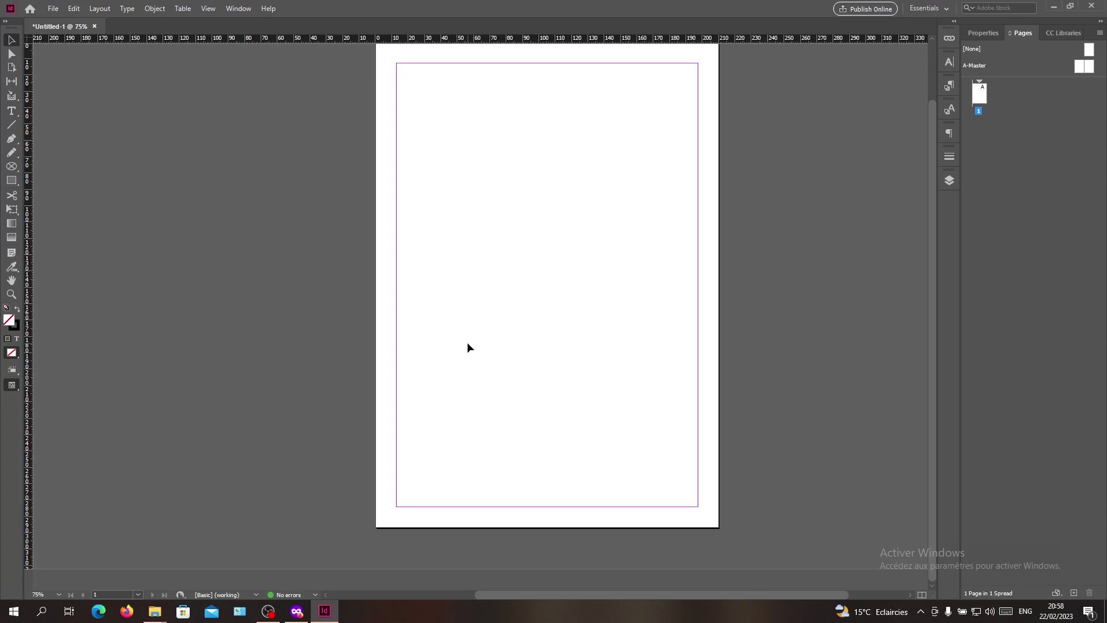
# Step: Add four new pages to the document after page 1
pyautogui.scroll(-1, 470, 369)
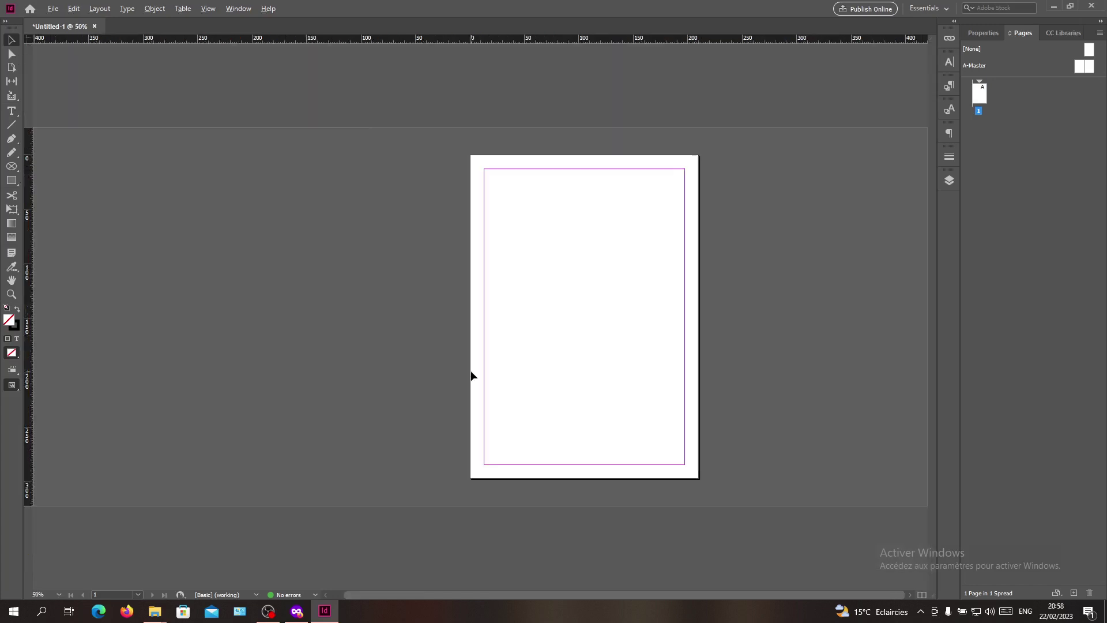
pyautogui.scroll(1, 449, 332)
pyautogui.scroll(-1, 471, 323)
pyautogui.scroll(-2, 471, 322)
pyautogui.scroll(2, 472, 322)
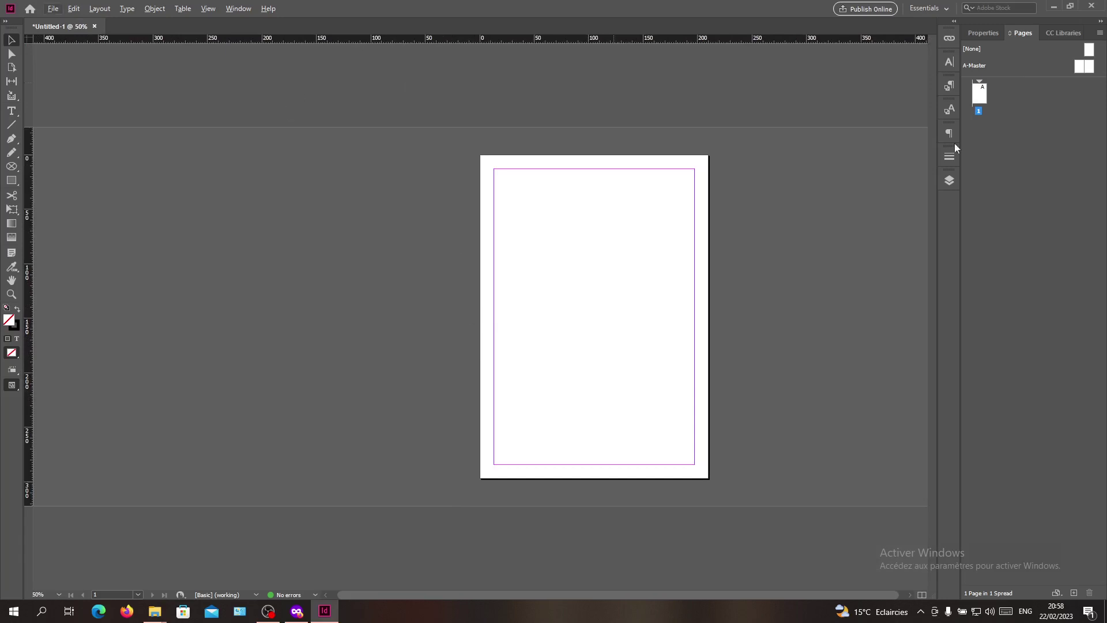
pyautogui.doubleClick(1072, 593)
pyautogui.doubleClick(1072, 593)
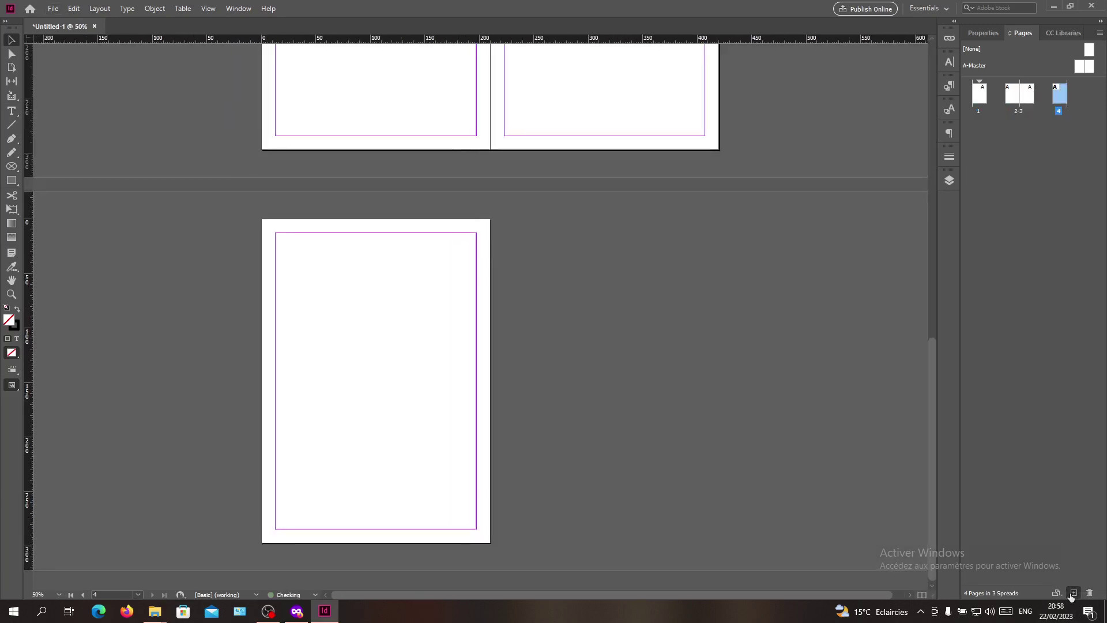
# Step: Create a text frame about 108 mm by 41 mm near the top of page 2 containing "Title 1"
pyautogui.scroll(5, 556, 267)
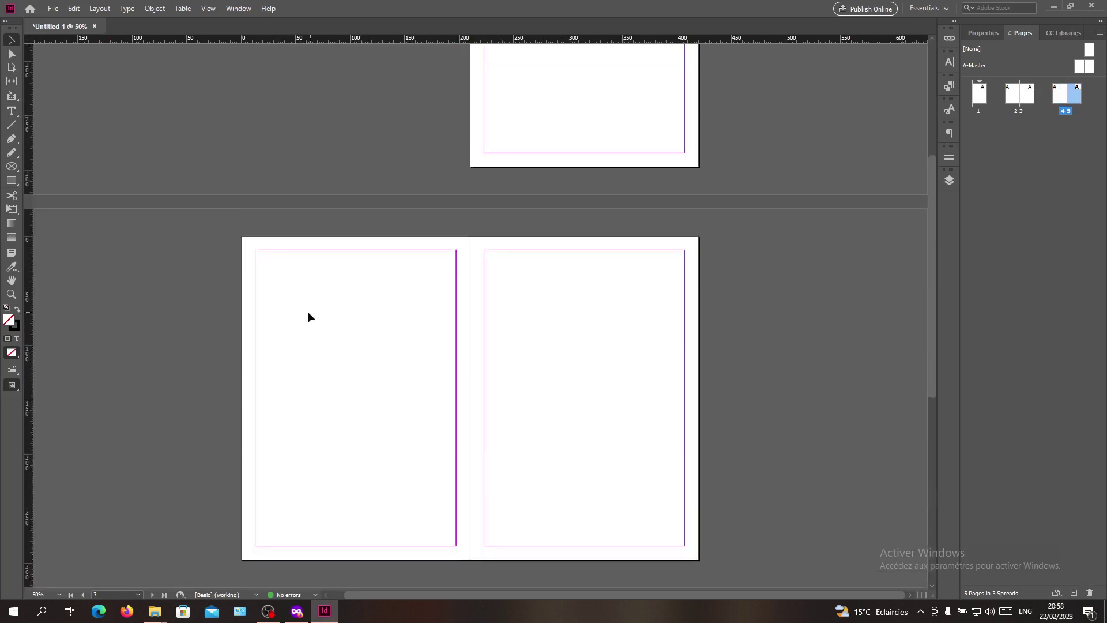
pyautogui.click(307, 312)
pyautogui.click(11, 112)
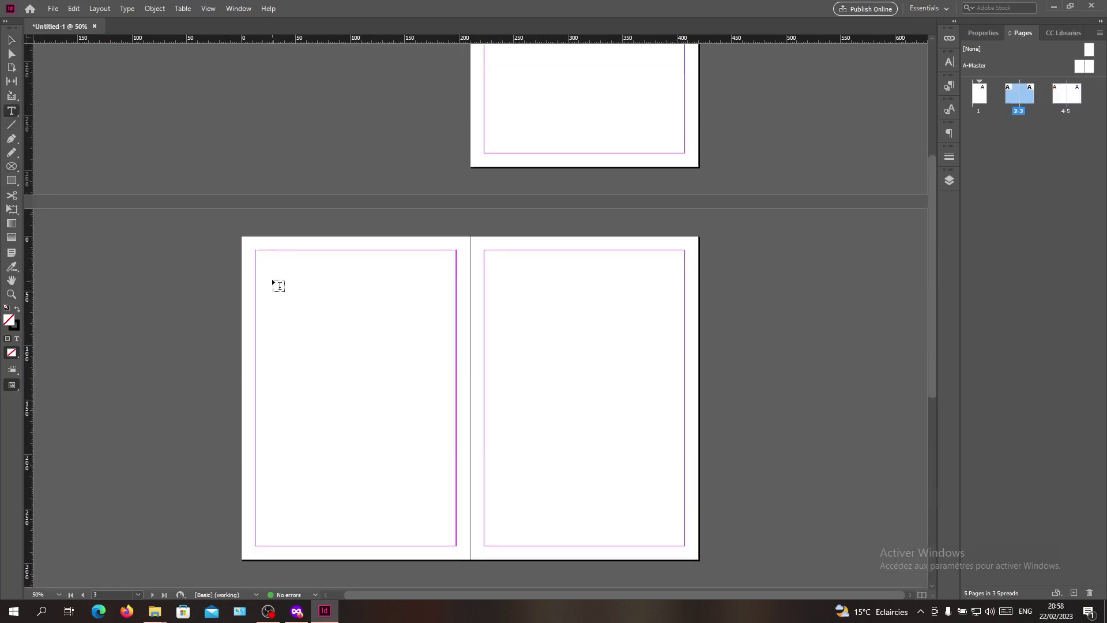
pyautogui.moveTo(278, 268); pyautogui.dragTo(396, 314)
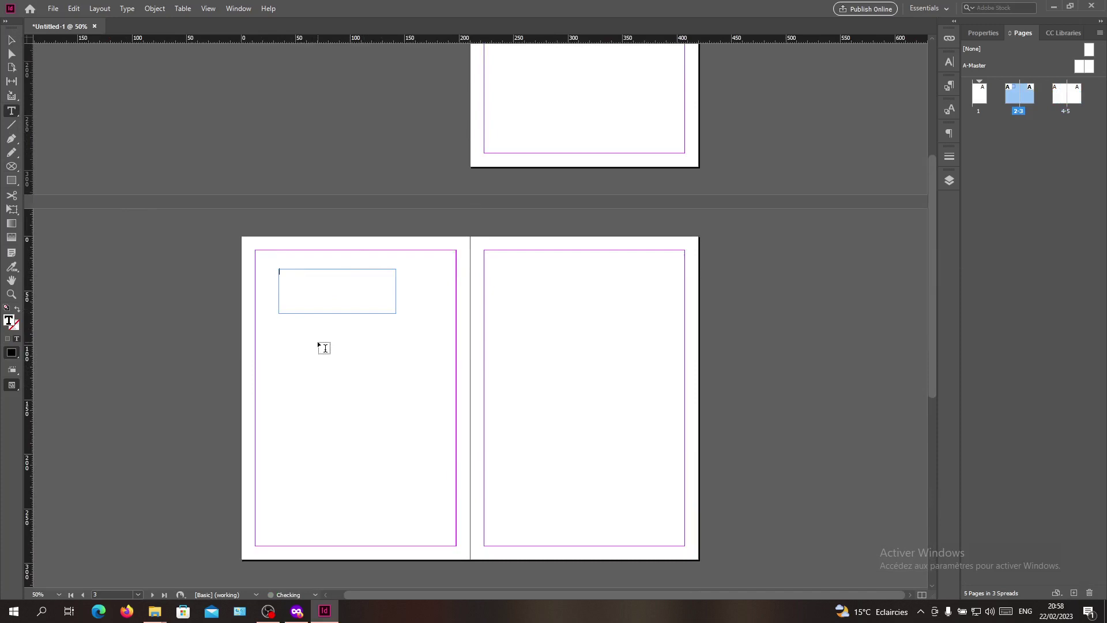
pyautogui.write('T')
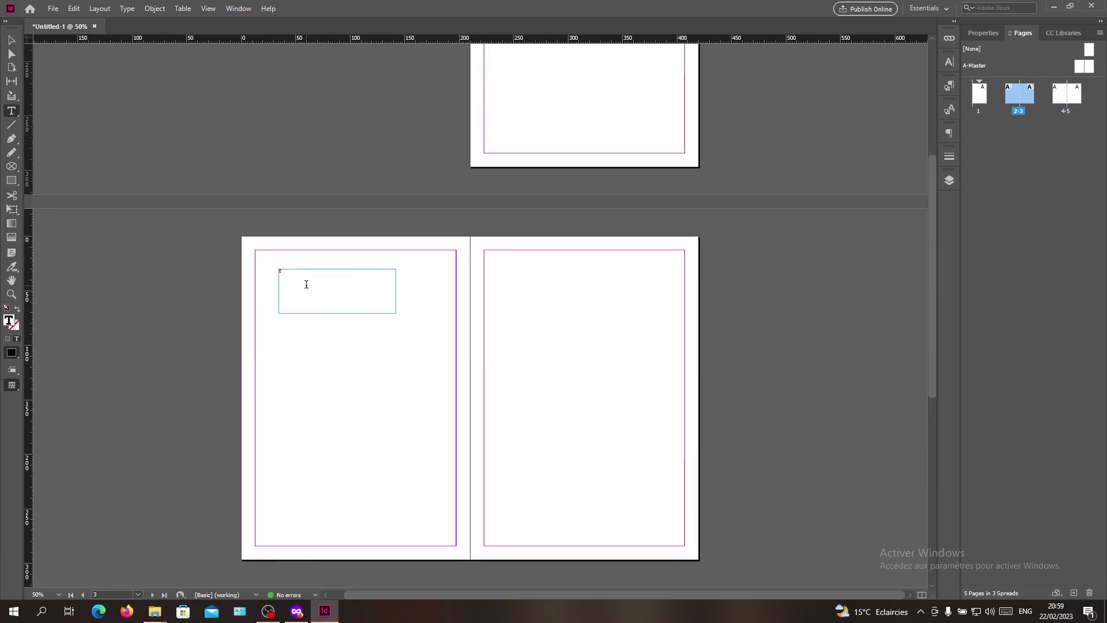
pyautogui.write('itle 1')
# Step: Format the "Title 1" text on page 2 as 30 pt Mistral
pyautogui.moveTo(293, 271); pyautogui.dragTo(279, 267)
pyautogui.moveTo(558, 128); pyautogui.dragTo(999, 37)
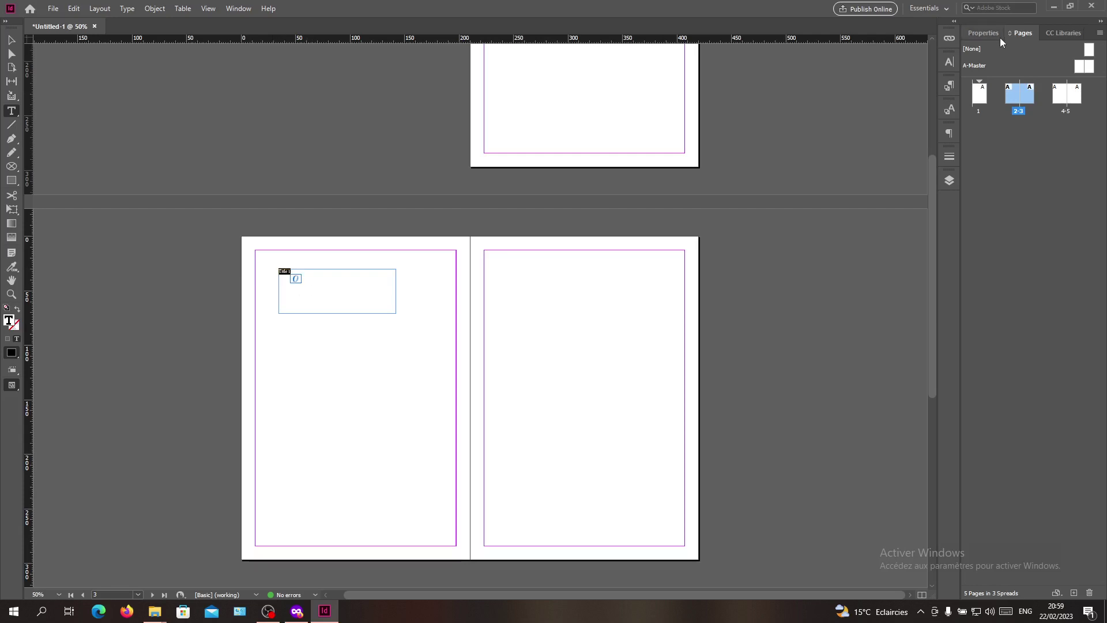
pyautogui.click(984, 34)
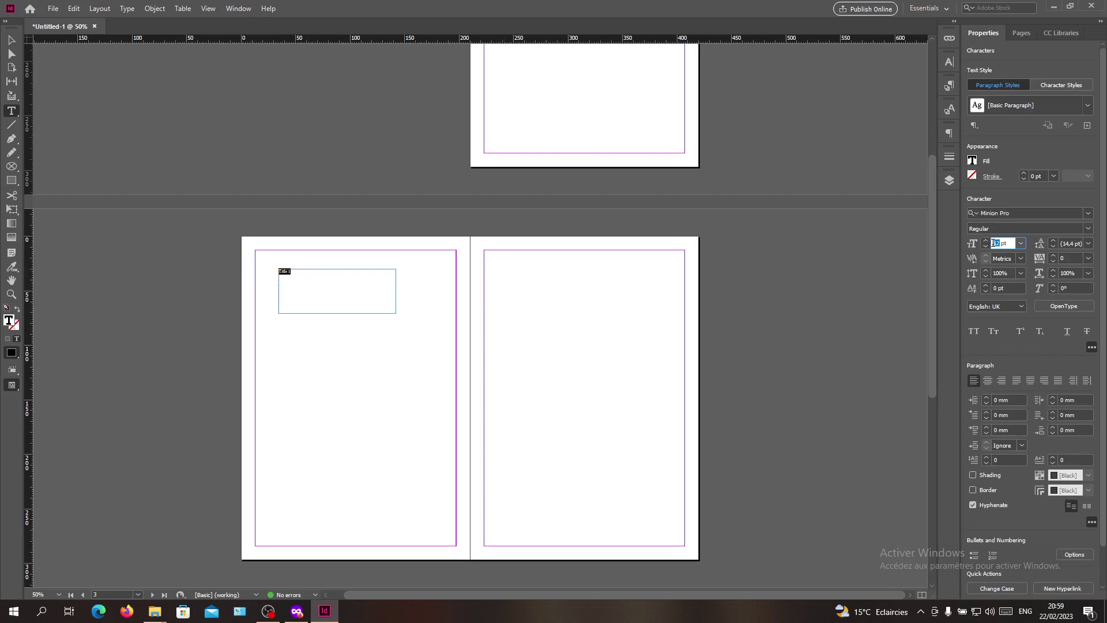
pyautogui.write('30')
pyautogui.press('Return')
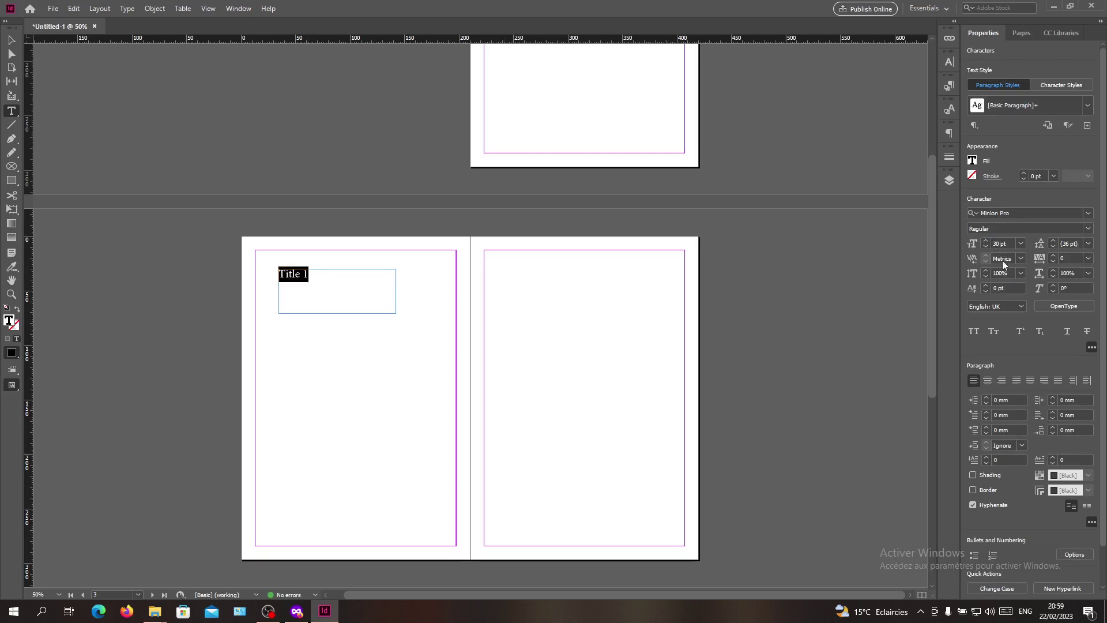
pyautogui.click(1009, 213)
pyautogui.press('BackSpace')
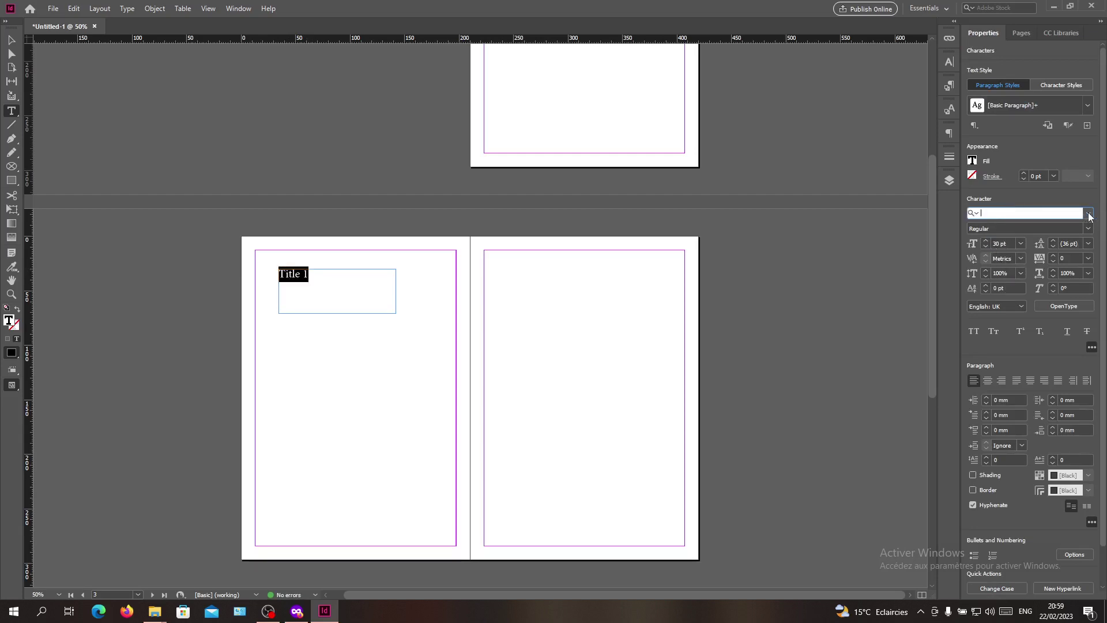
pyautogui.click(1088, 215)
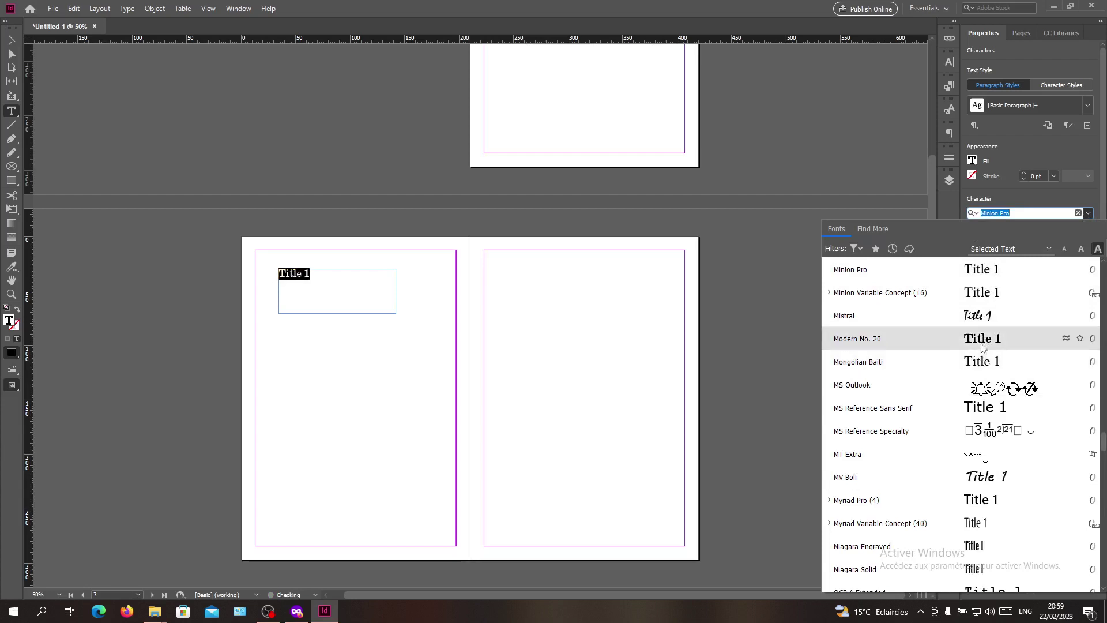
pyautogui.click(966, 319)
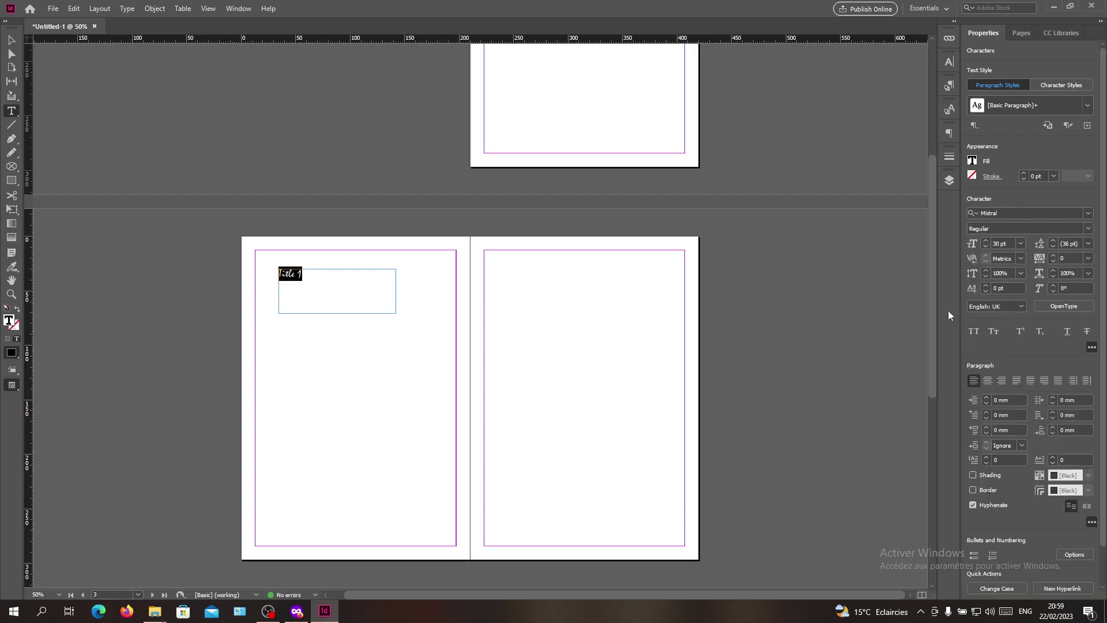
# Step: Create a new paragraph style from the formatted "Title 1" text
pyautogui.click(950, 138)
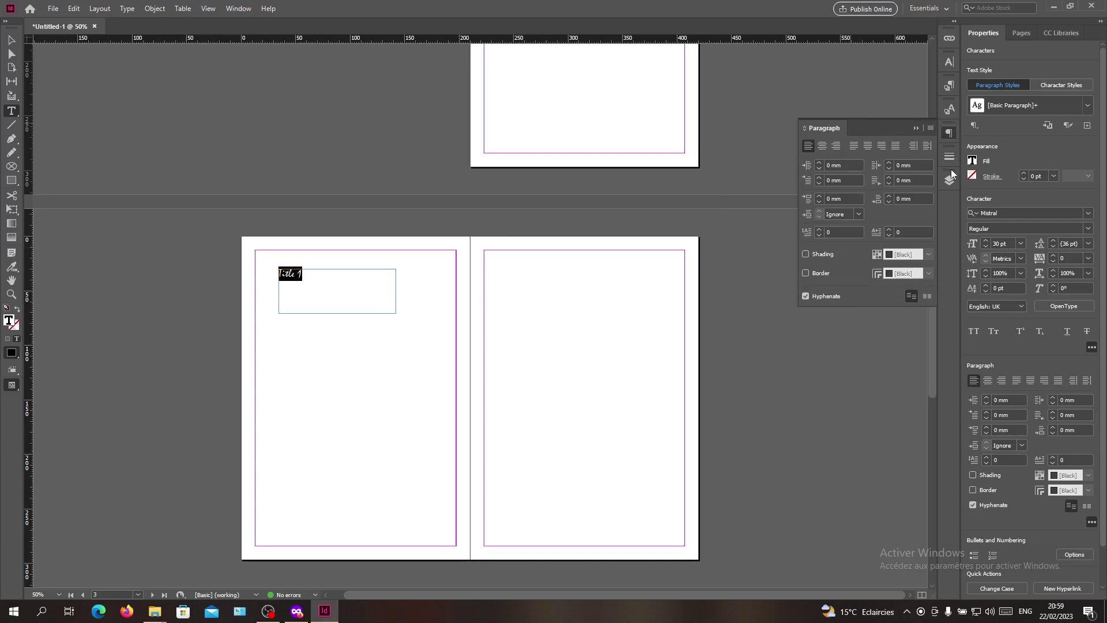
pyautogui.click(950, 86)
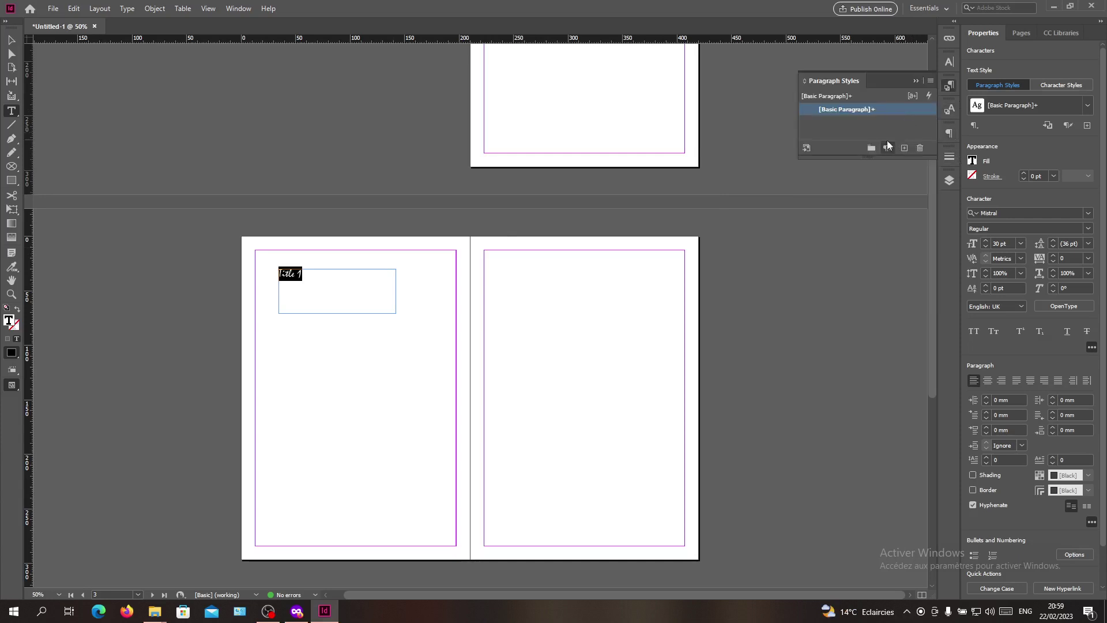
pyautogui.click(904, 148)
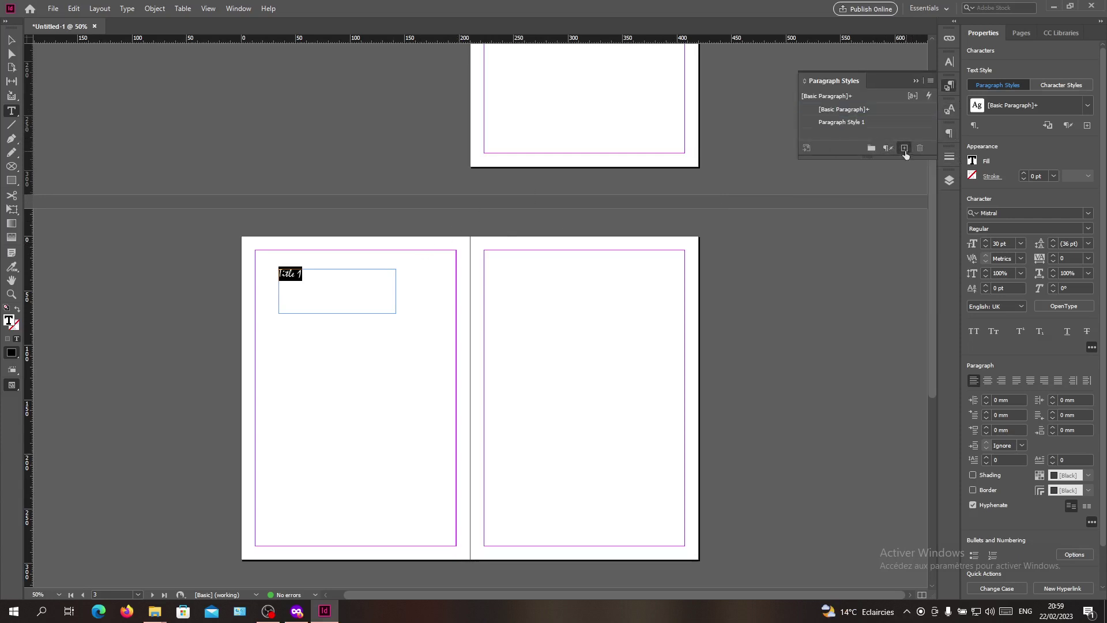
pyautogui.click(346, 274)
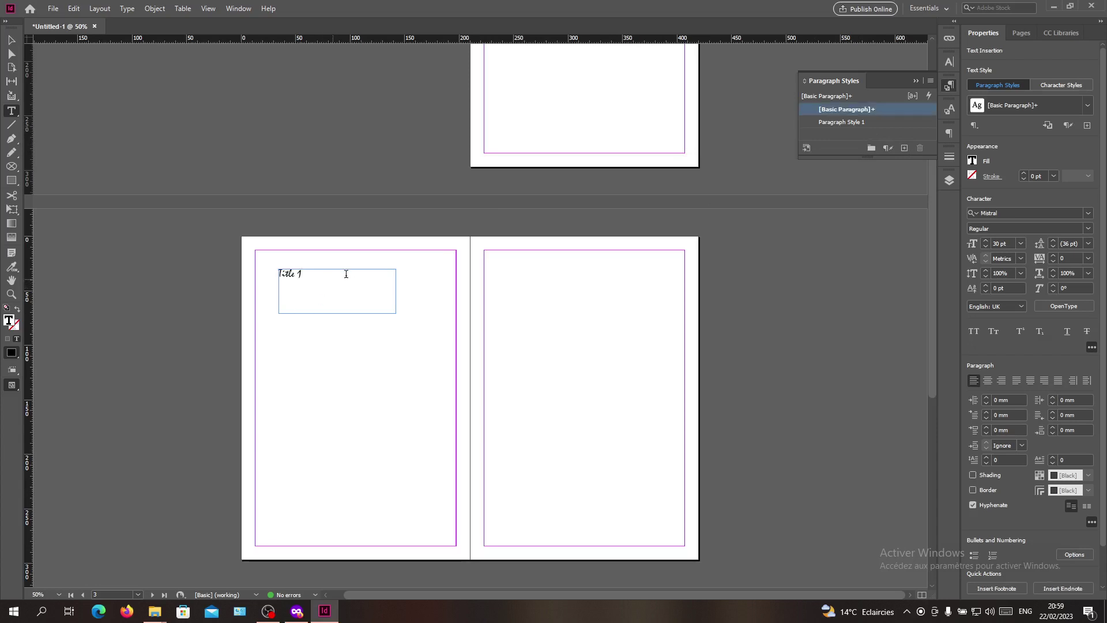
# Step: Copy the "Title 1" text frame from page 2 and place the duplicate near the top of page 4
pyautogui.click(11, 39)
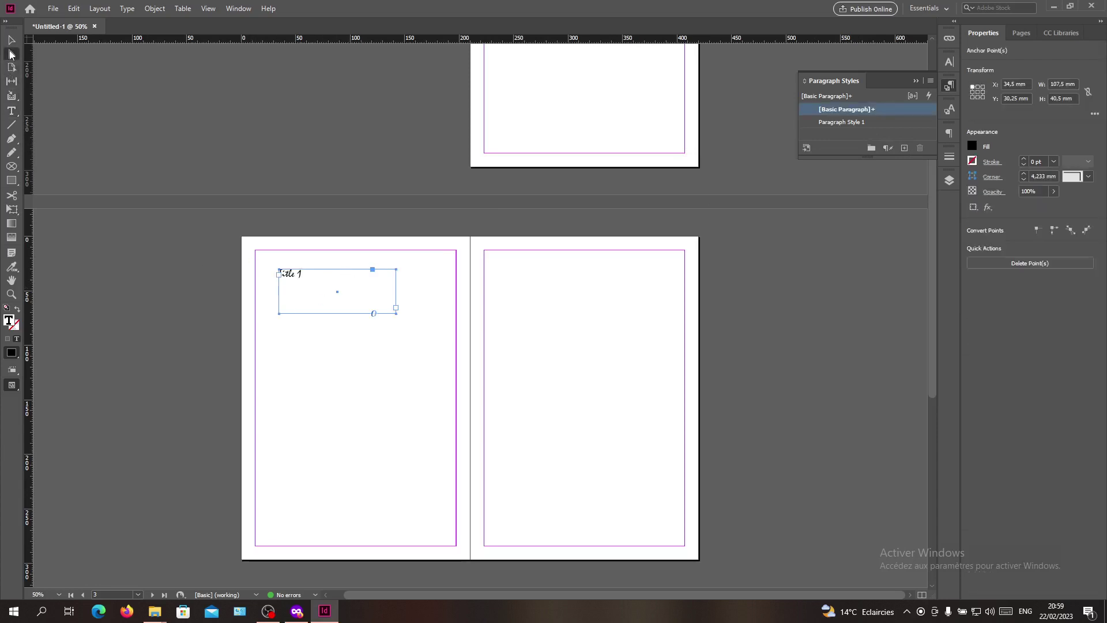
pyautogui.click(601, 299)
pyautogui.click(1019, 33)
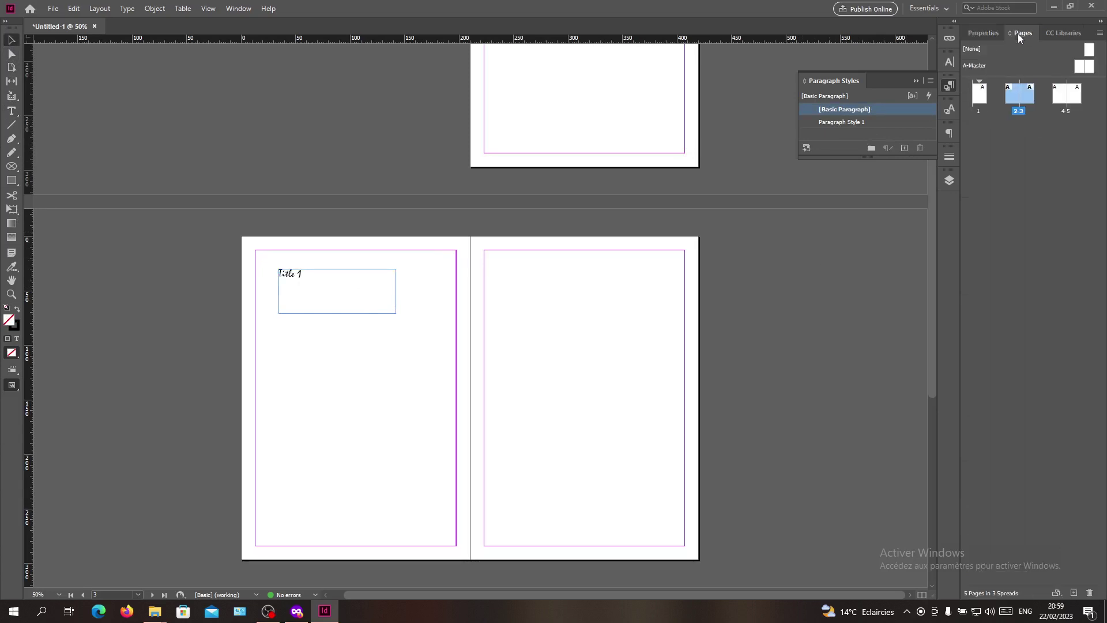
pyautogui.doubleClick(1056, 98)
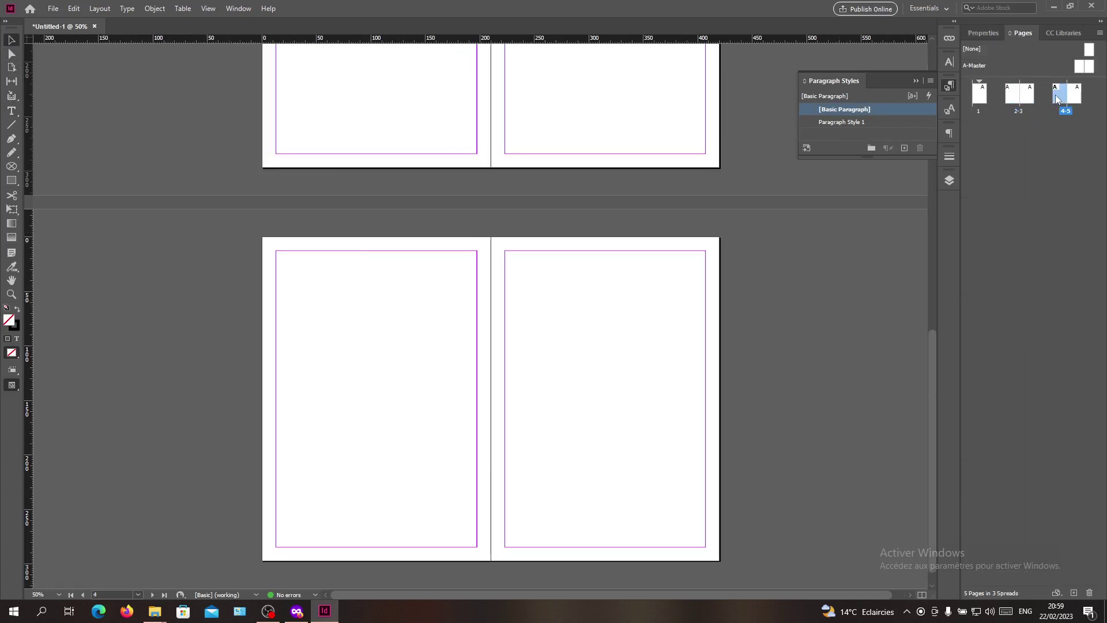
pyautogui.hotkey('ctrl', 'b')
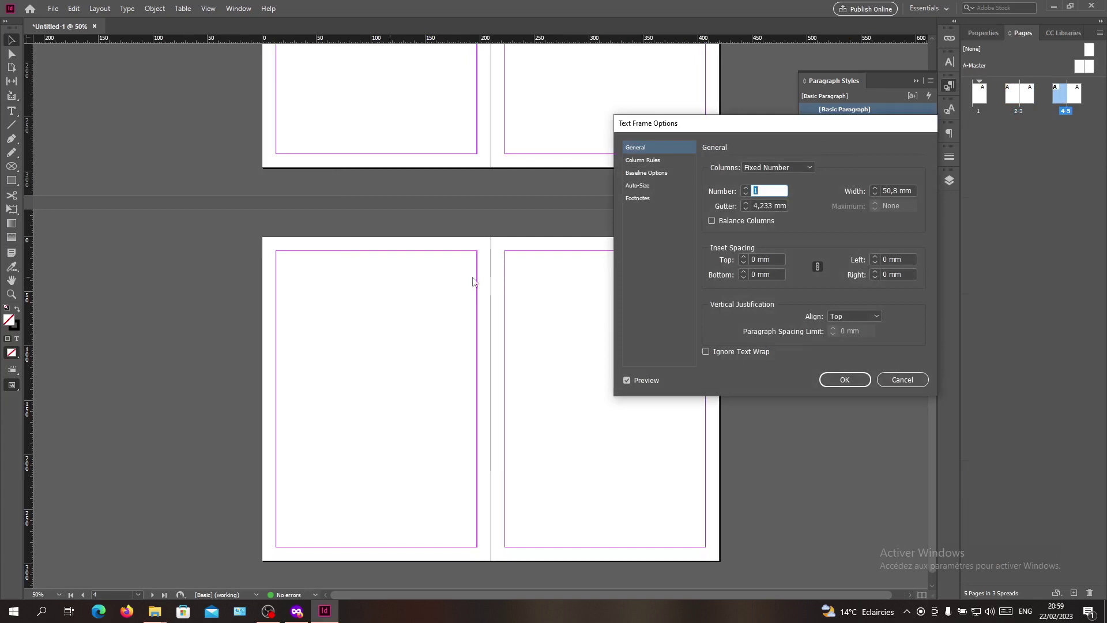
pyautogui.click(903, 378)
pyautogui.hotkey('ctrl', 'v')
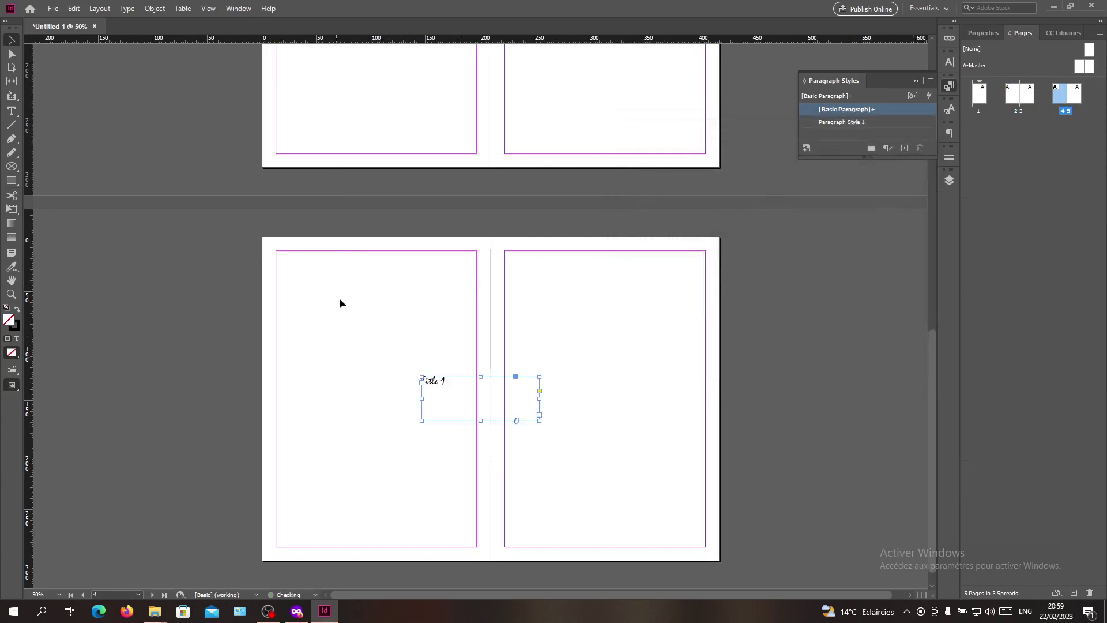
pyautogui.moveTo(466, 408); pyautogui.dragTo(352, 298)
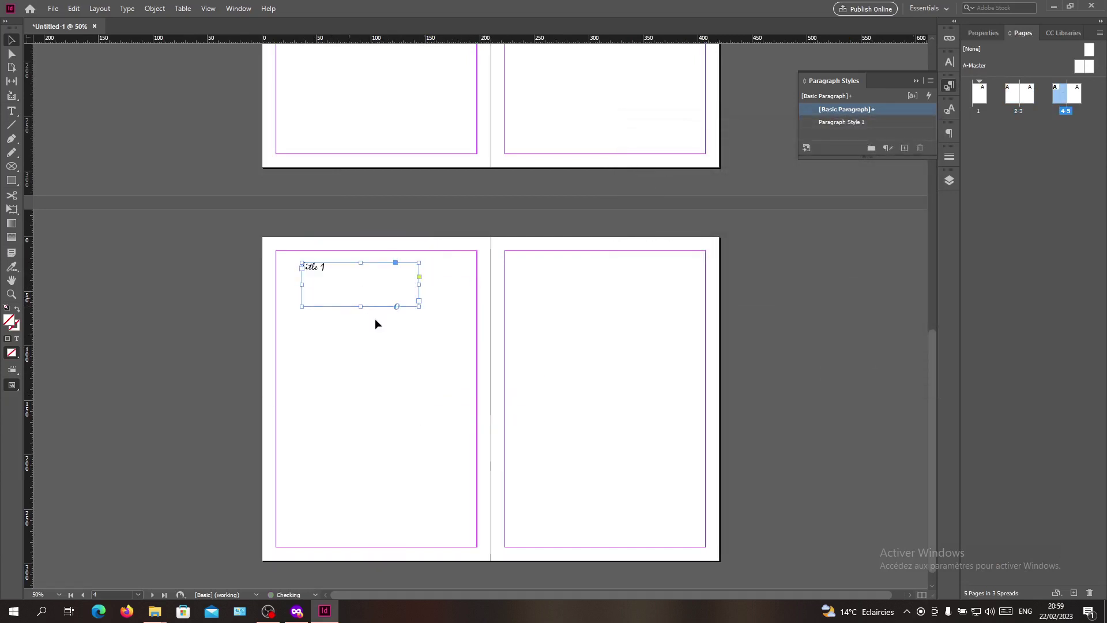
pyautogui.click(374, 318)
# Step: Review the title frames on pages 2 and 4, and bring the blank first page into focus
pyautogui.scroll(8, 362, 284)
pyautogui.scroll(2, 275, 200)
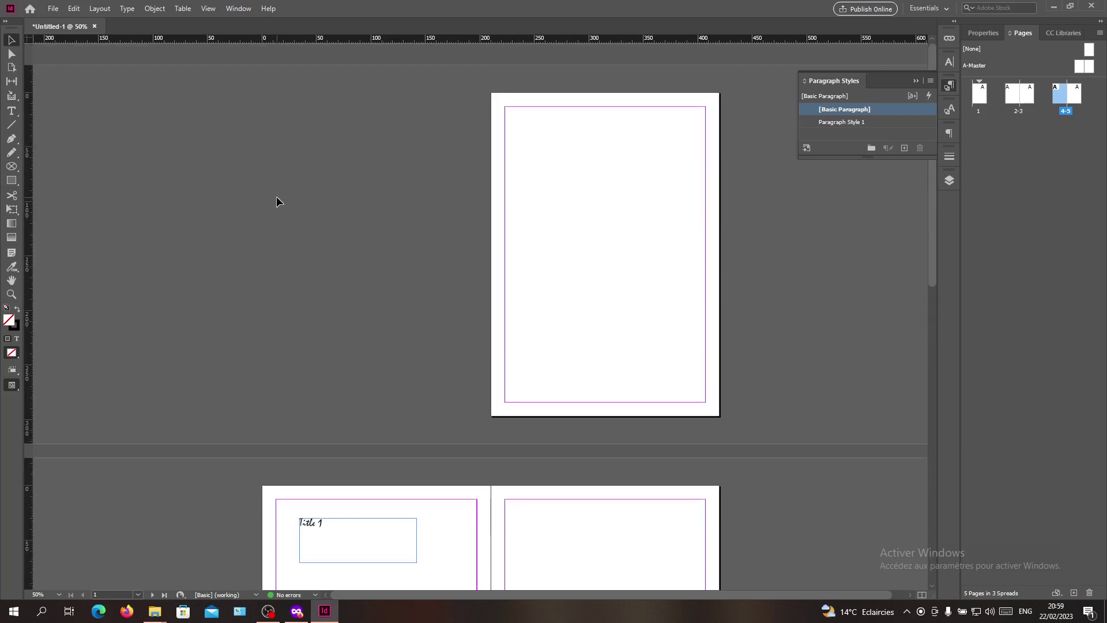
pyautogui.scroll(-10, 311, 415)
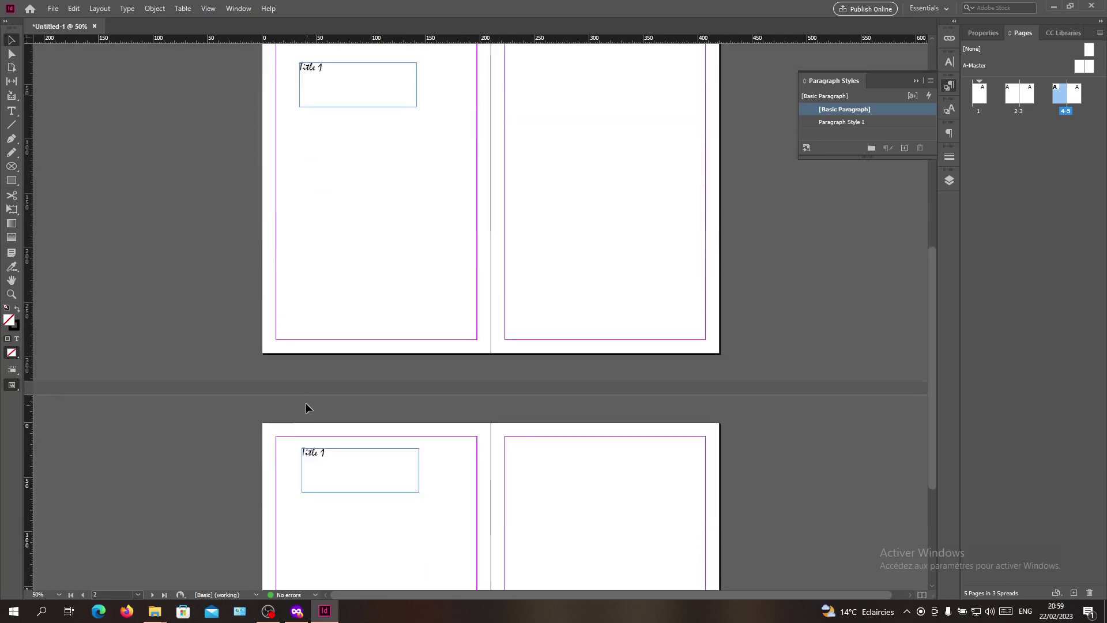
pyautogui.scroll(-5, 328, 332)
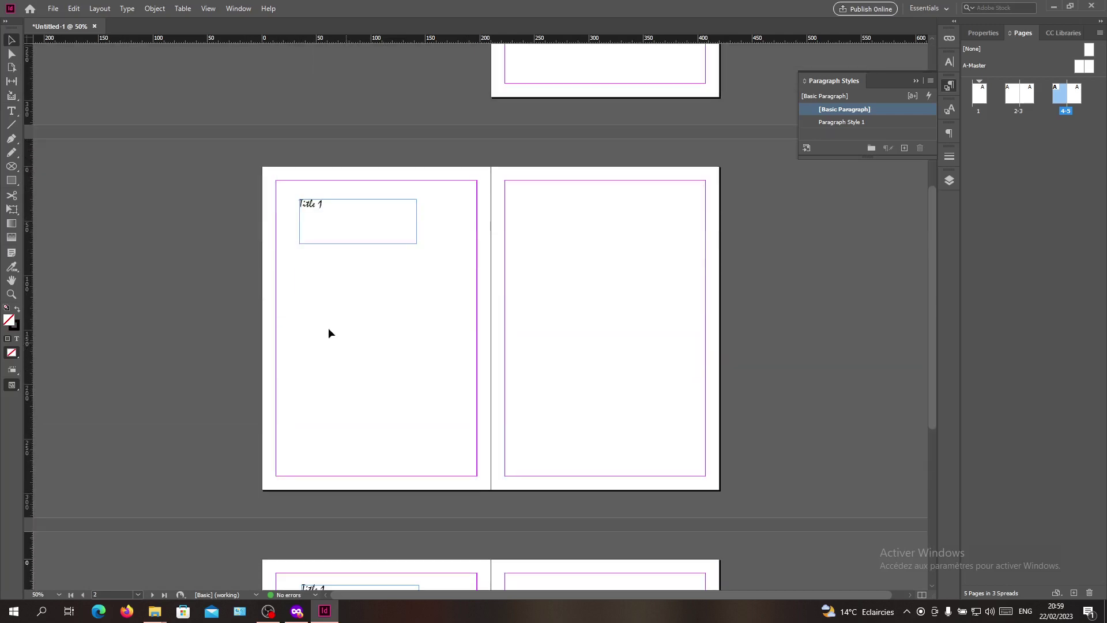
pyautogui.scroll(14, 282, 226)
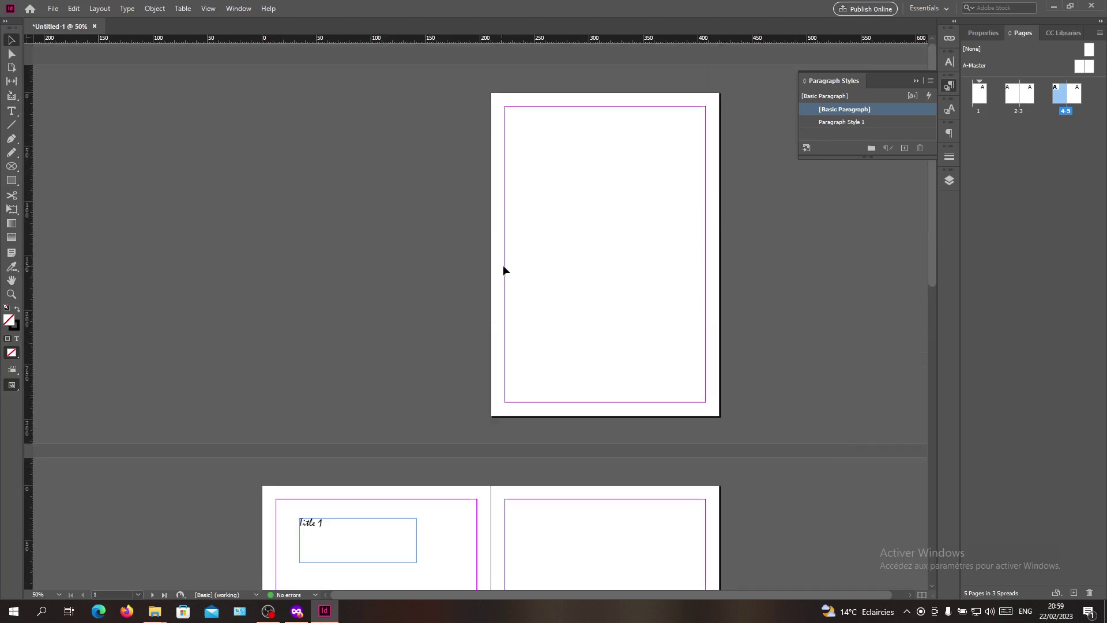
pyautogui.scroll(3, 603, 250)
pyautogui.scroll(5, 603, 247)
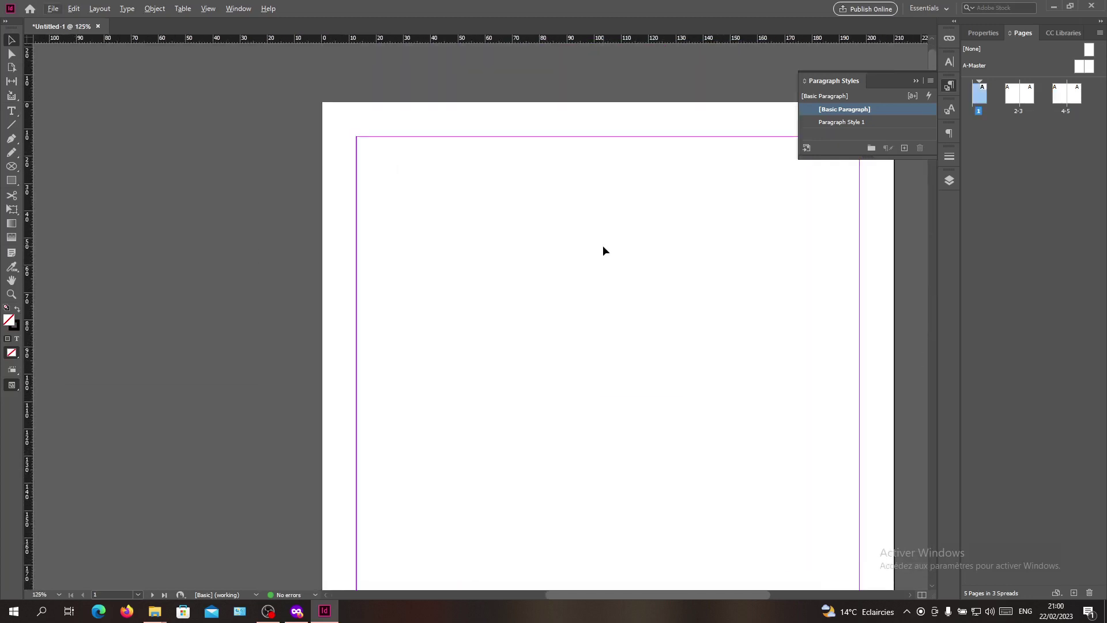
pyautogui.click(917, 83)
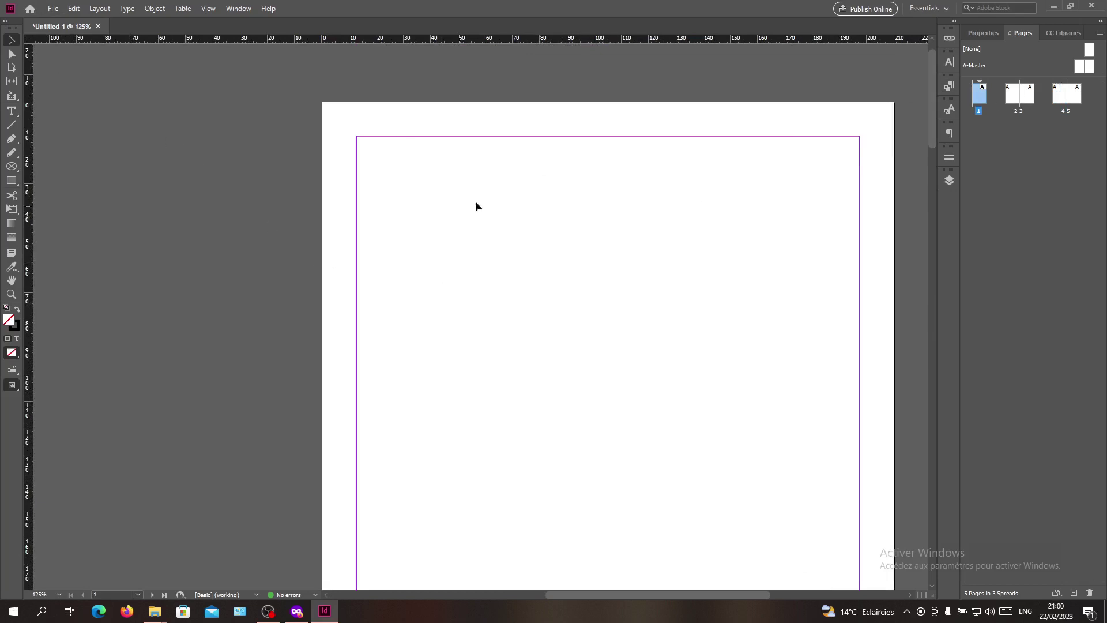
# Step: Set up a table of contents titled "tutorial" with Paragraph Style 1 as the title's style
pyautogui.click(94, 10)
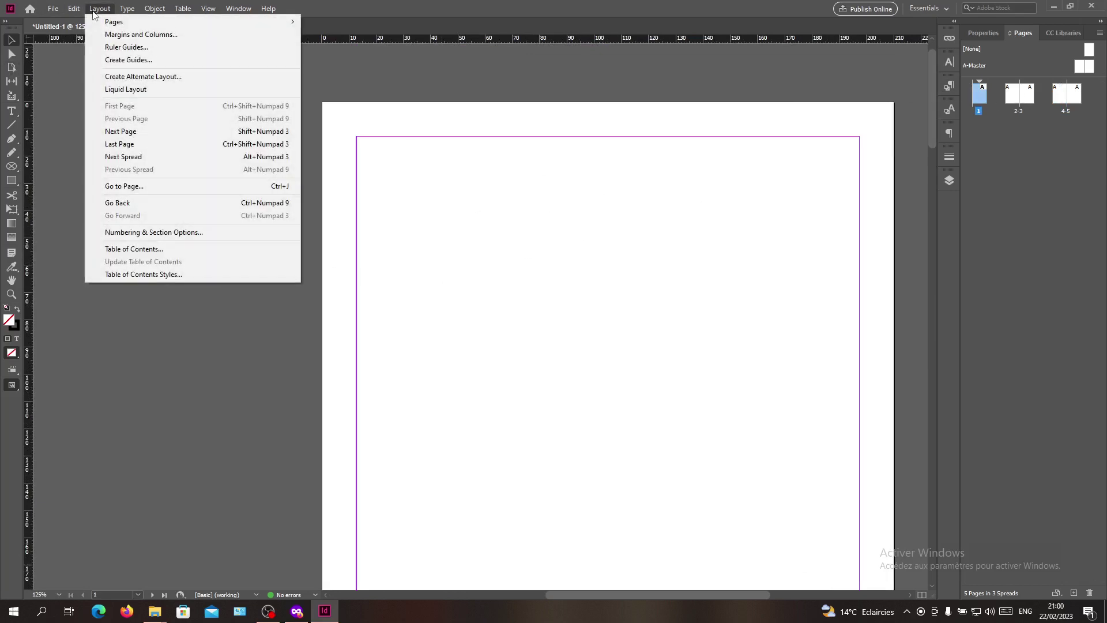
pyautogui.click(127, 250)
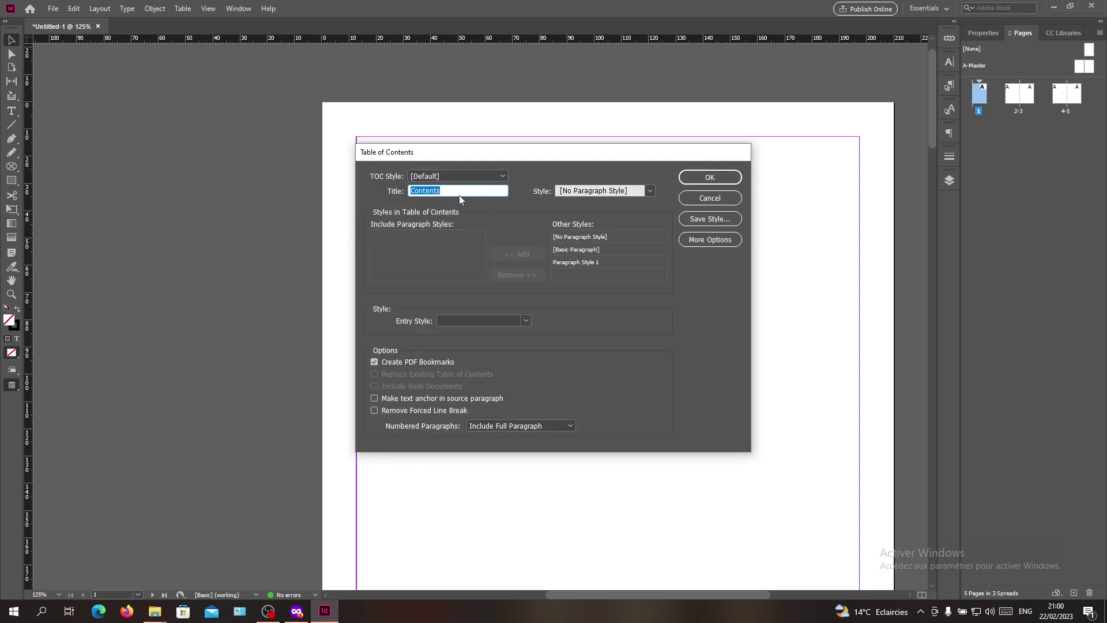
pyautogui.write('T')
pyautogui.write('a')
pyautogui.write('b')
pyautogui.press('BackSpace')
pyautogui.press('BackSpace')
pyautogui.press('BackSpace')
pyautogui.write('tutorial')
pyautogui.click(649, 191)
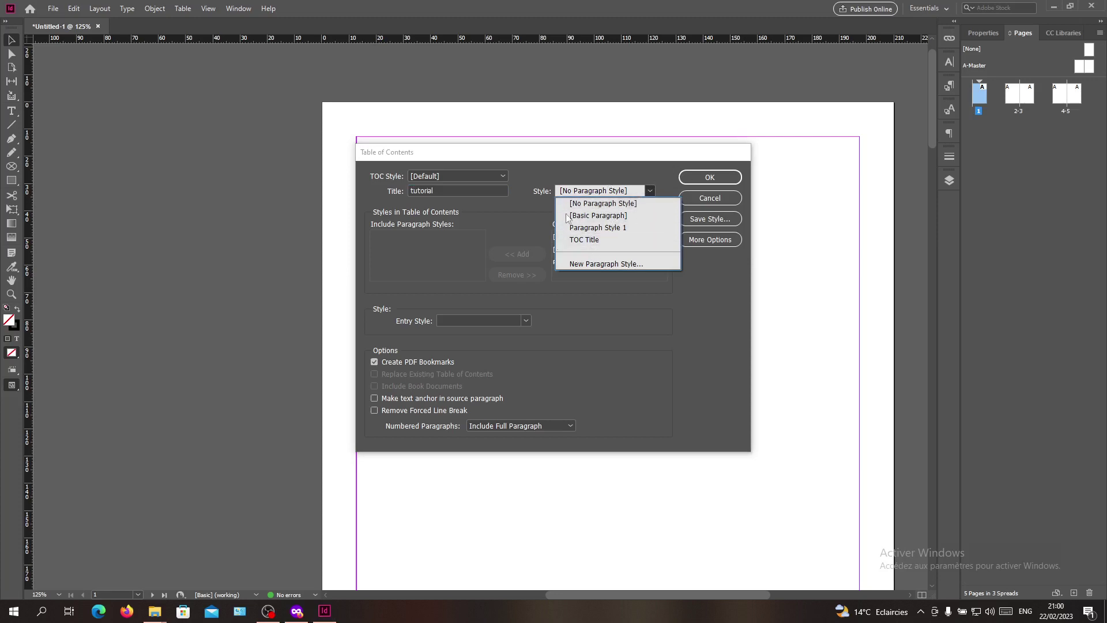
pyautogui.click(596, 226)
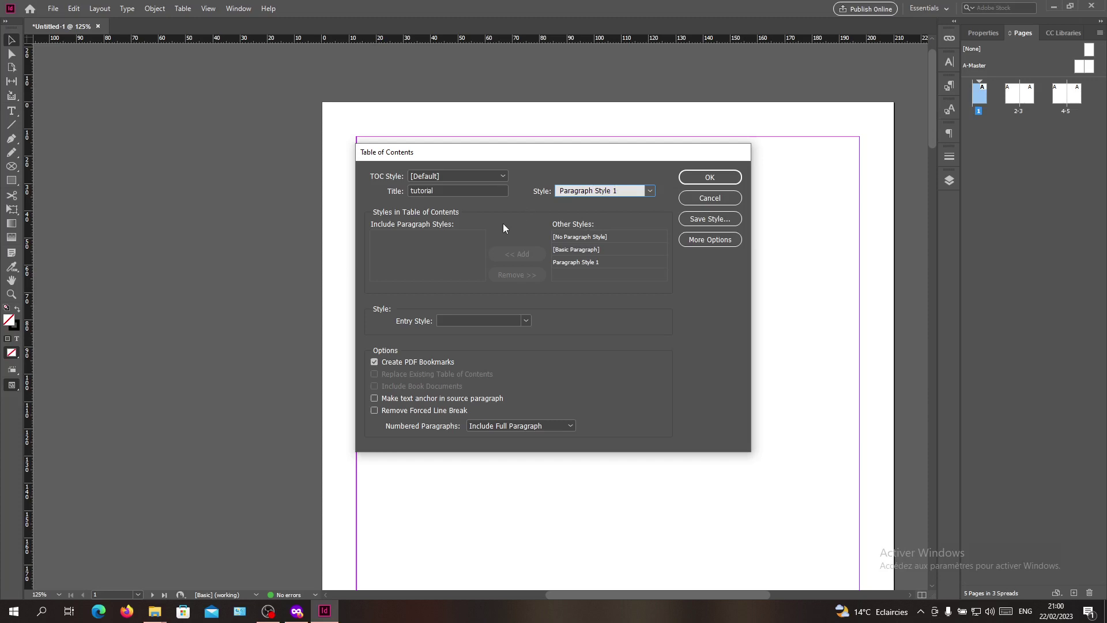
# Step: Include Paragraph Style 1 and [Basic Paragraph] in the table of contents, using [Basic Paragraph] as the entry style
pyautogui.click(506, 320)
pyautogui.click(507, 358)
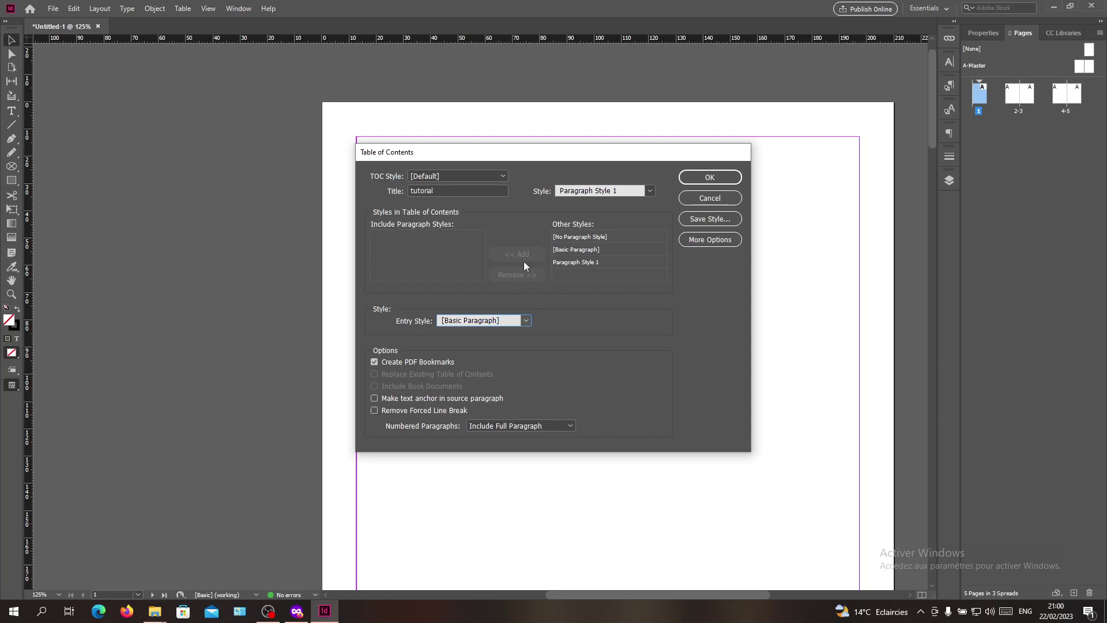
pyautogui.click(523, 237)
pyautogui.click(581, 253)
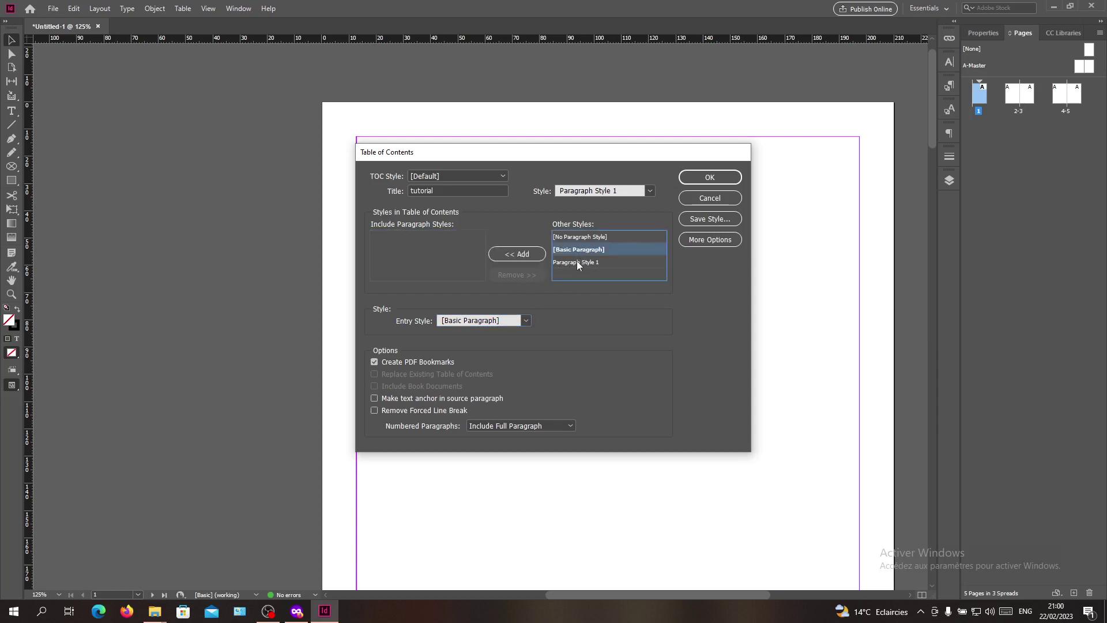
pyautogui.doubleClick(564, 262)
pyautogui.click(581, 251)
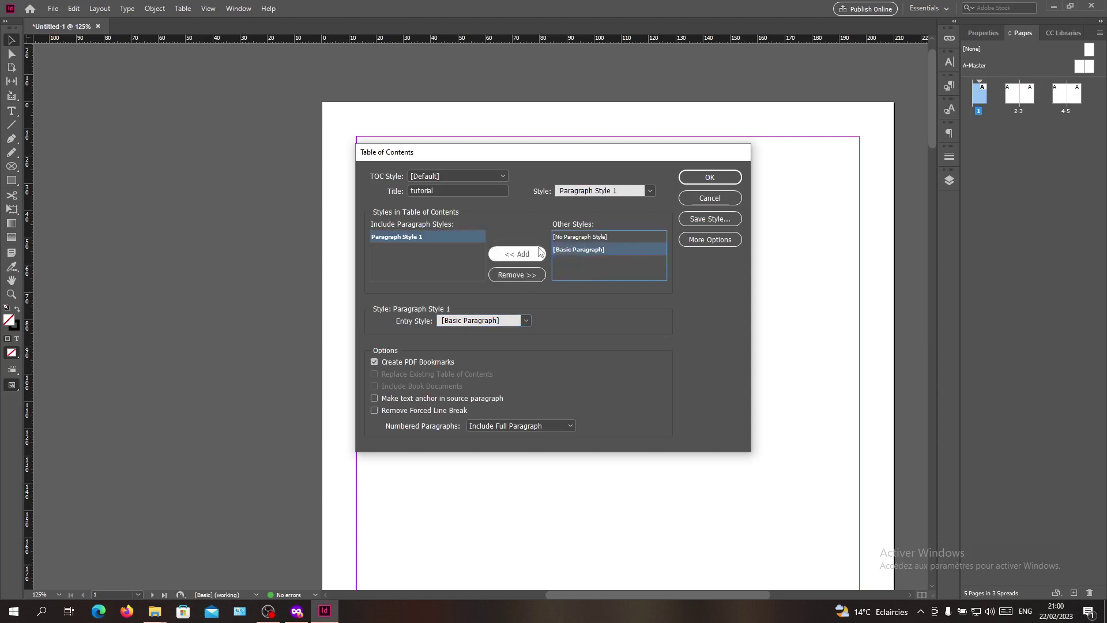
pyautogui.click(517, 253)
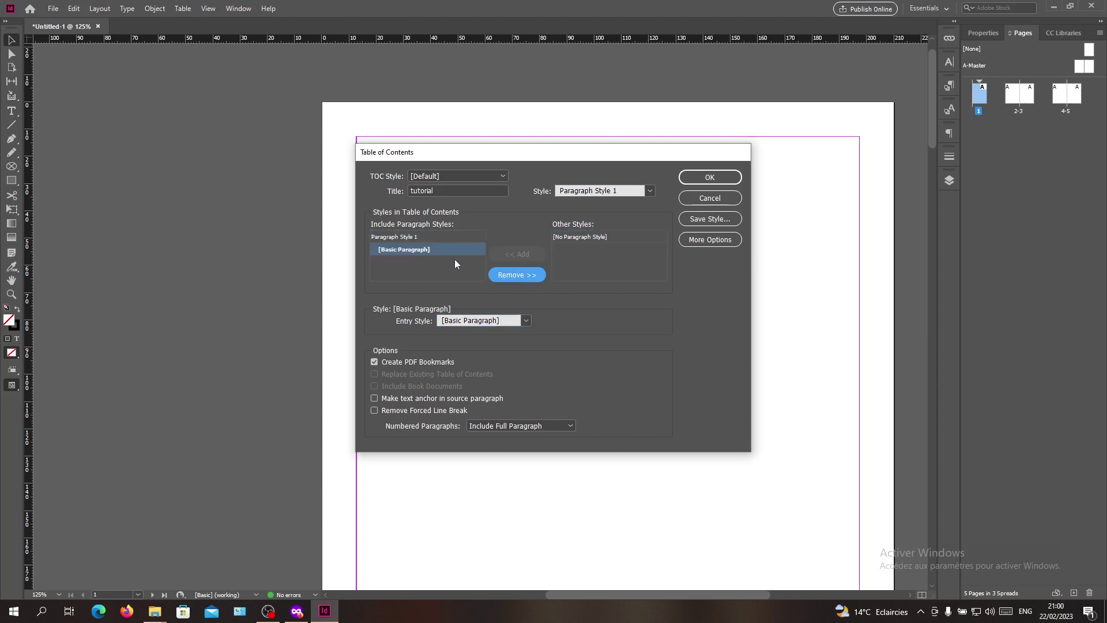
# Step: Generate the table of contents and place it on page 1 in a frame about 96 mm wide and 106 mm high
pyautogui.click(697, 182)
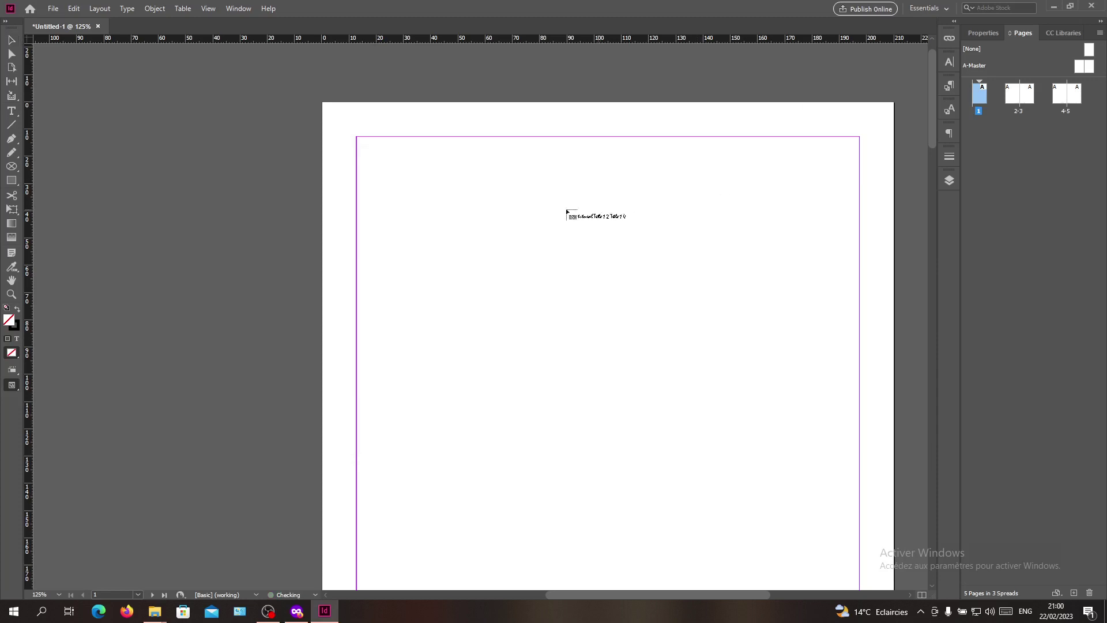
pyautogui.scroll(-3, 460, 209)
pyautogui.scroll(3, 543, 170)
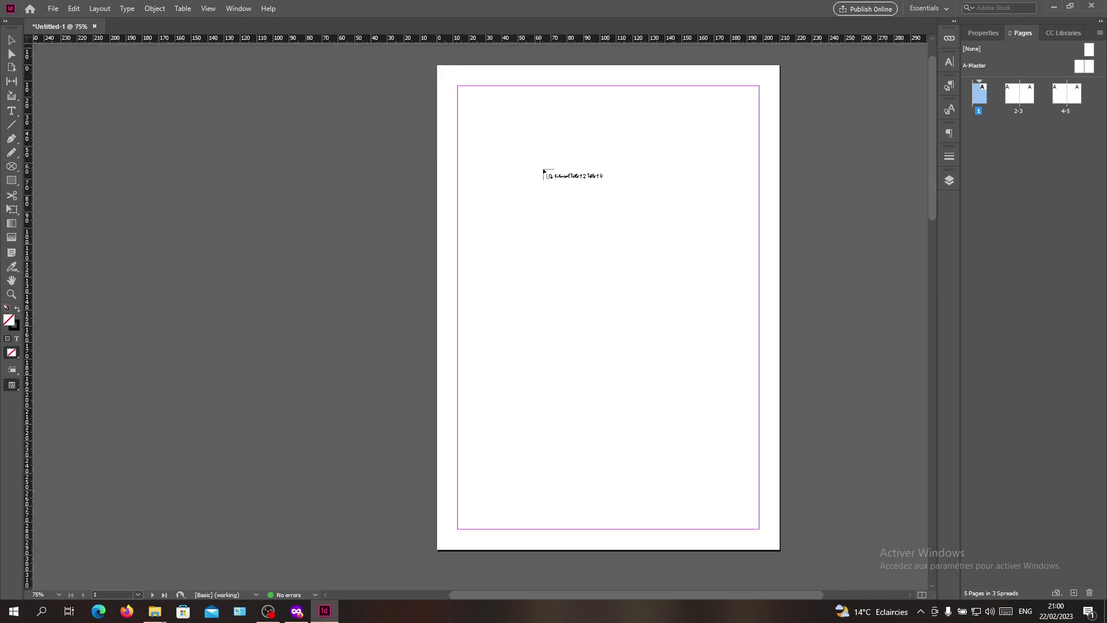
pyautogui.moveTo(524, 121); pyautogui.dragTo(785, 419)
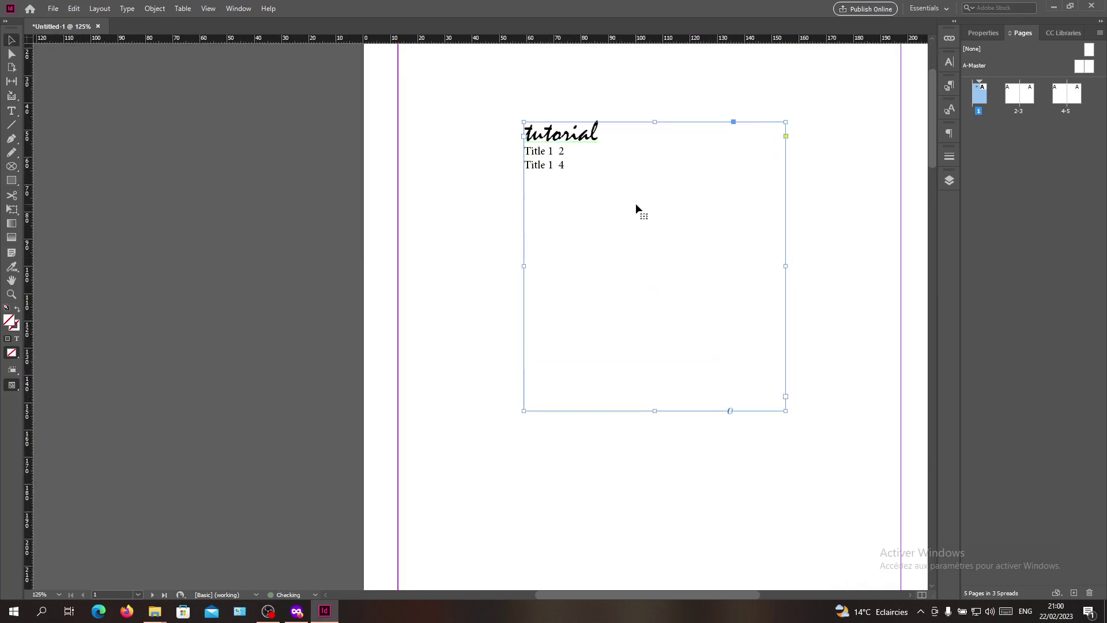
# Step: Examine the table of contents entries and page numbers against the title on page 2
pyautogui.scroll(3, 635, 210)
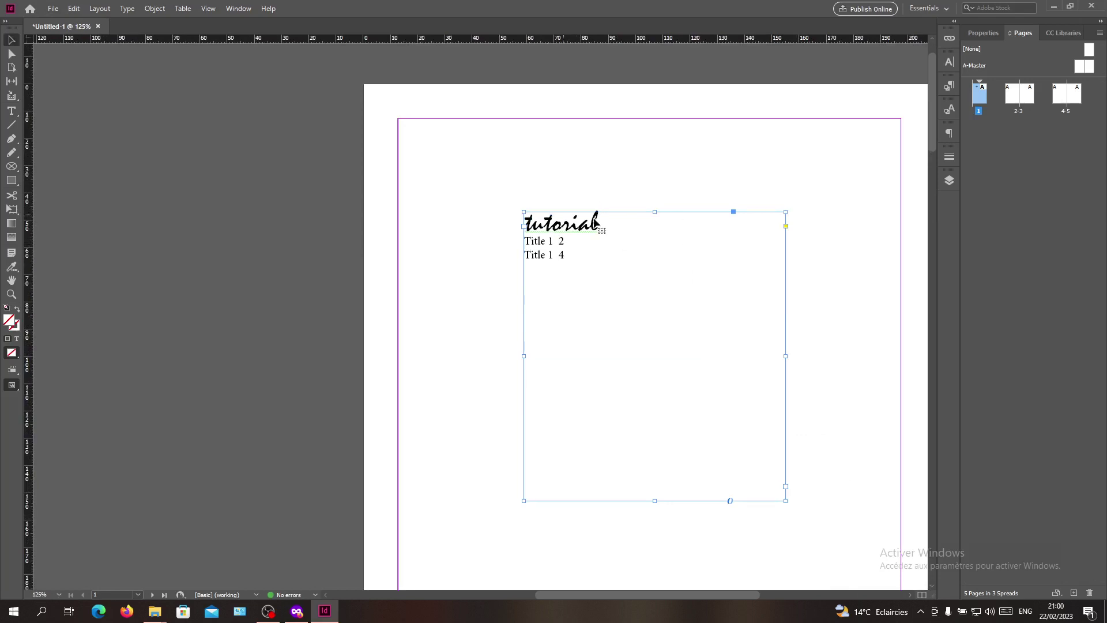
pyautogui.scroll(-1, 607, 234)
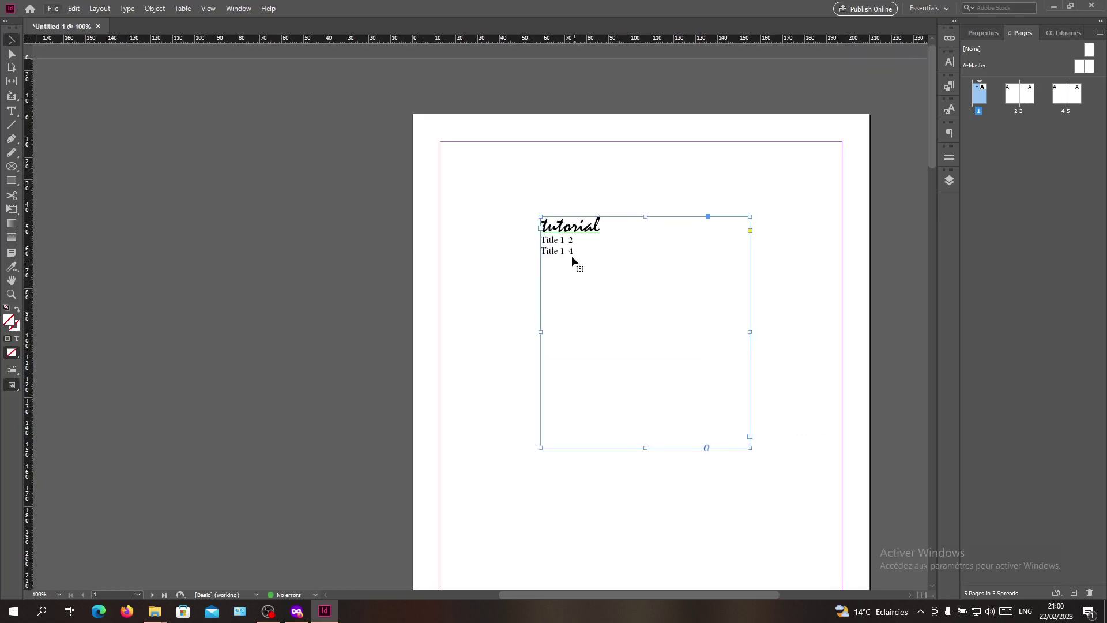
pyautogui.scroll(-3, 570, 281)
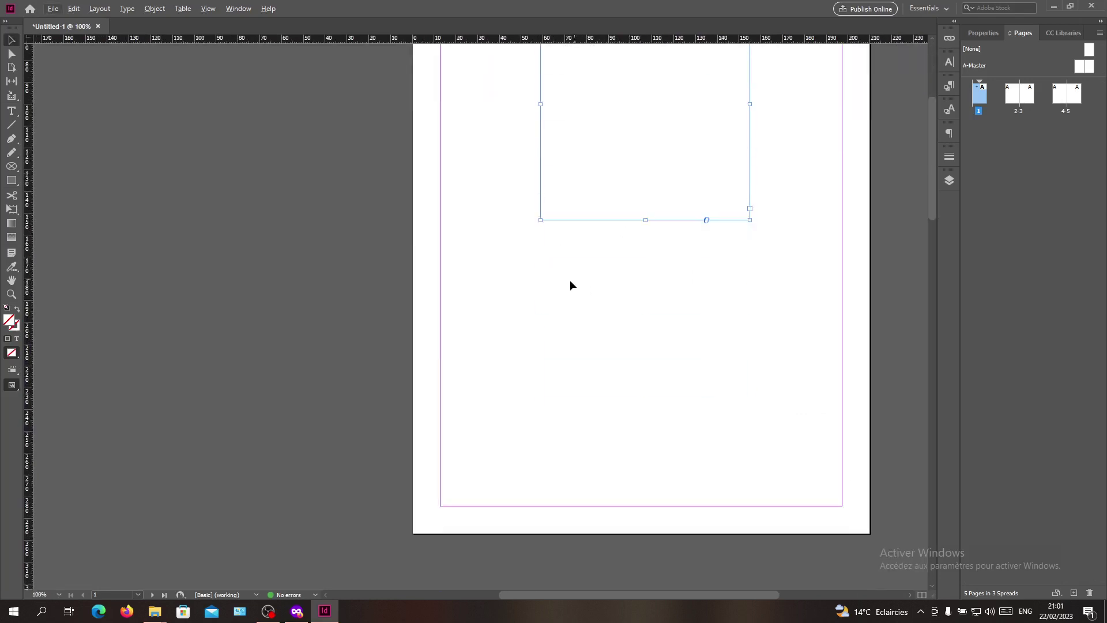
pyautogui.scroll(-7, 570, 281)
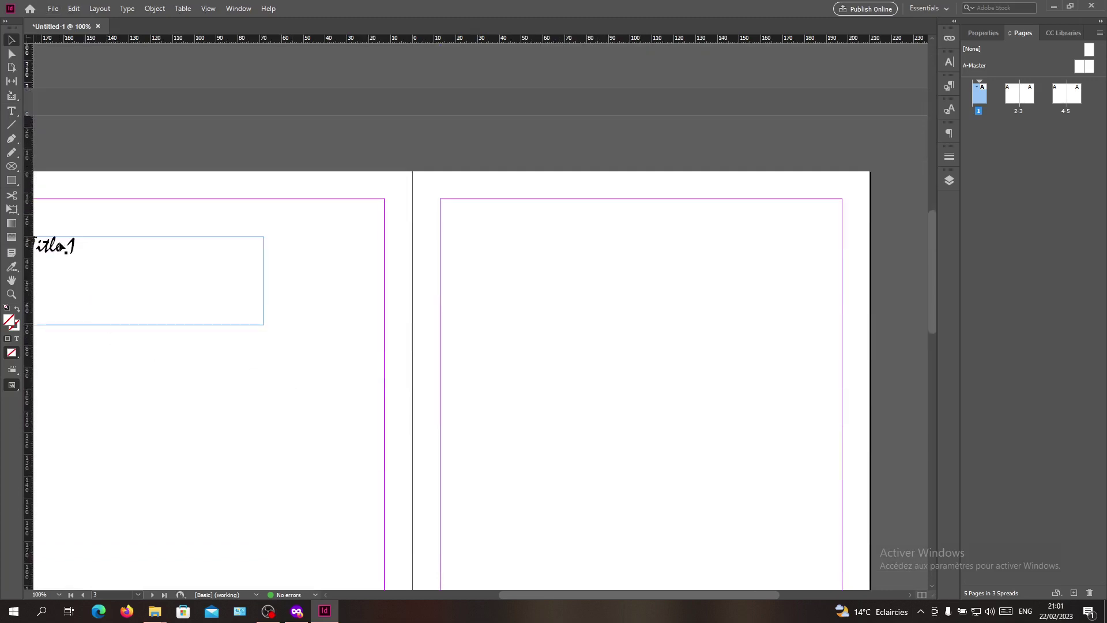
pyautogui.scroll(1, 182, 249)
pyautogui.scroll(9, 679, 251)
pyautogui.scroll(3, 668, 253)
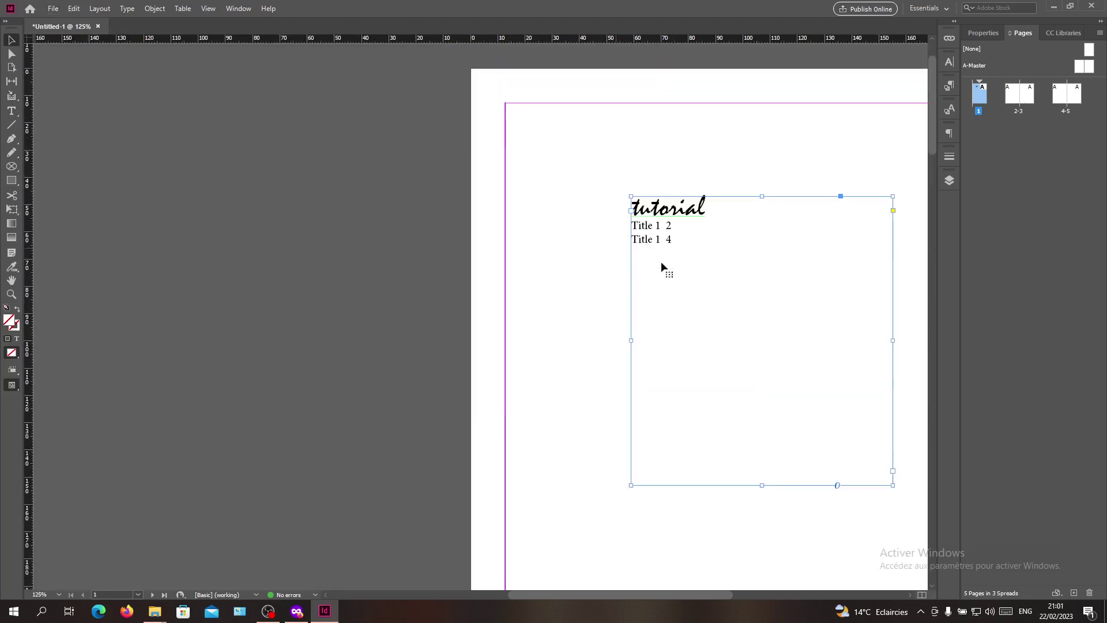
pyautogui.scroll(4, 663, 267)
pyautogui.scroll(-1, 588, 197)
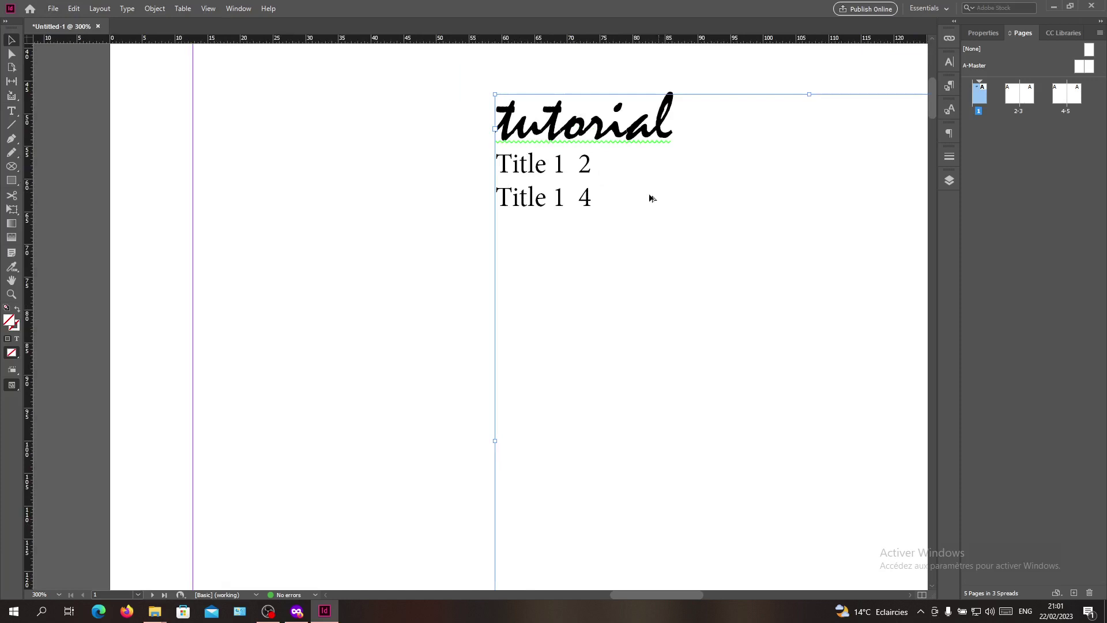
pyautogui.scroll(-3, 605, 170)
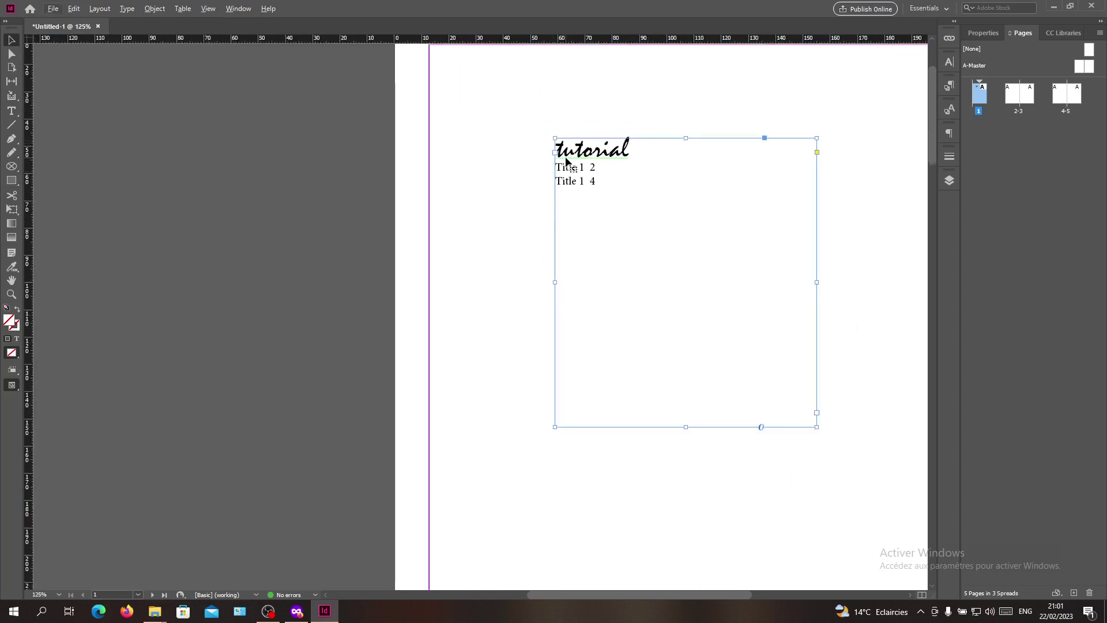
# Step: Inspect the character settings and paragraph styles of the table of contents frame
pyautogui.click(949, 64)
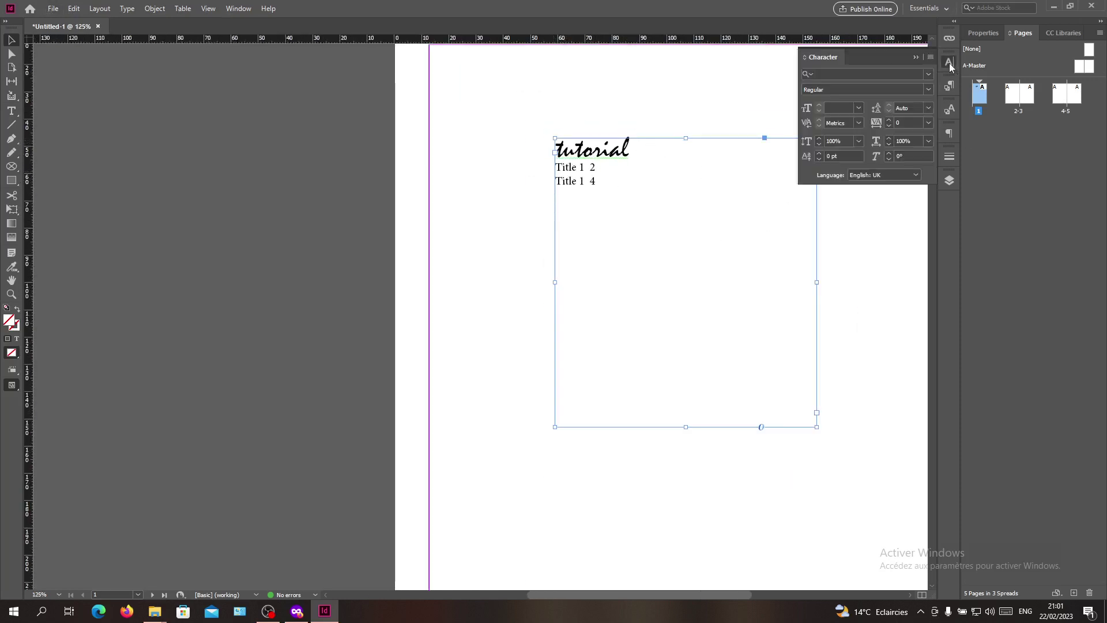
pyautogui.click(949, 63)
pyautogui.click(948, 87)
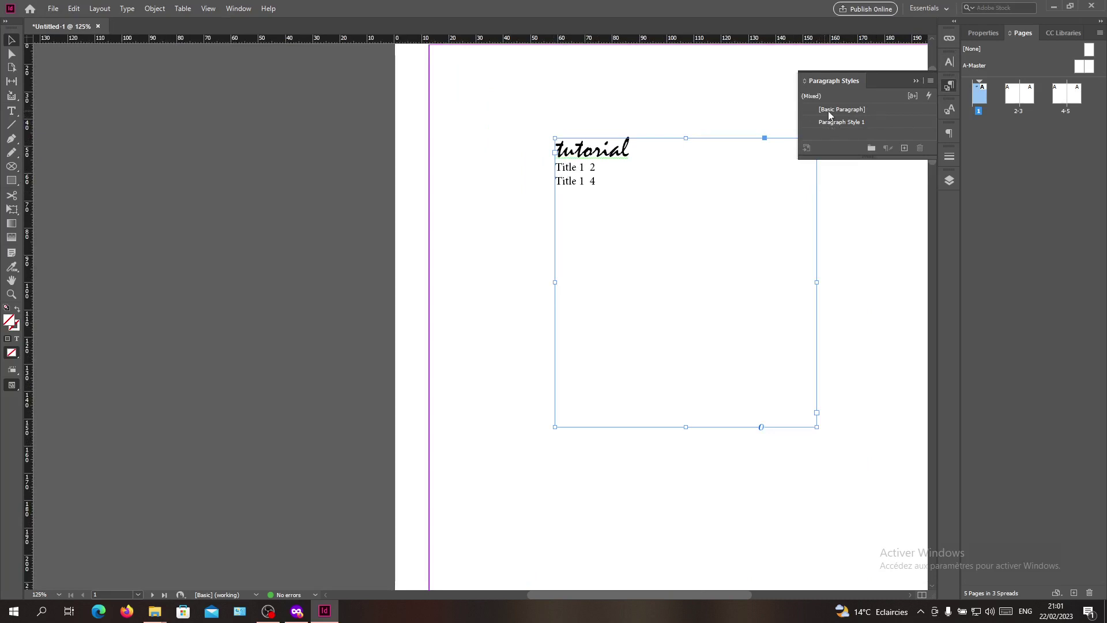
pyautogui.click(916, 80)
# Step: Draw a text frame about 74 mm by 42 mm below the table of contents, enter "aaaa" and select the text
pyautogui.scroll(-3, 666, 170)
pyautogui.scroll(-1, 646, 165)
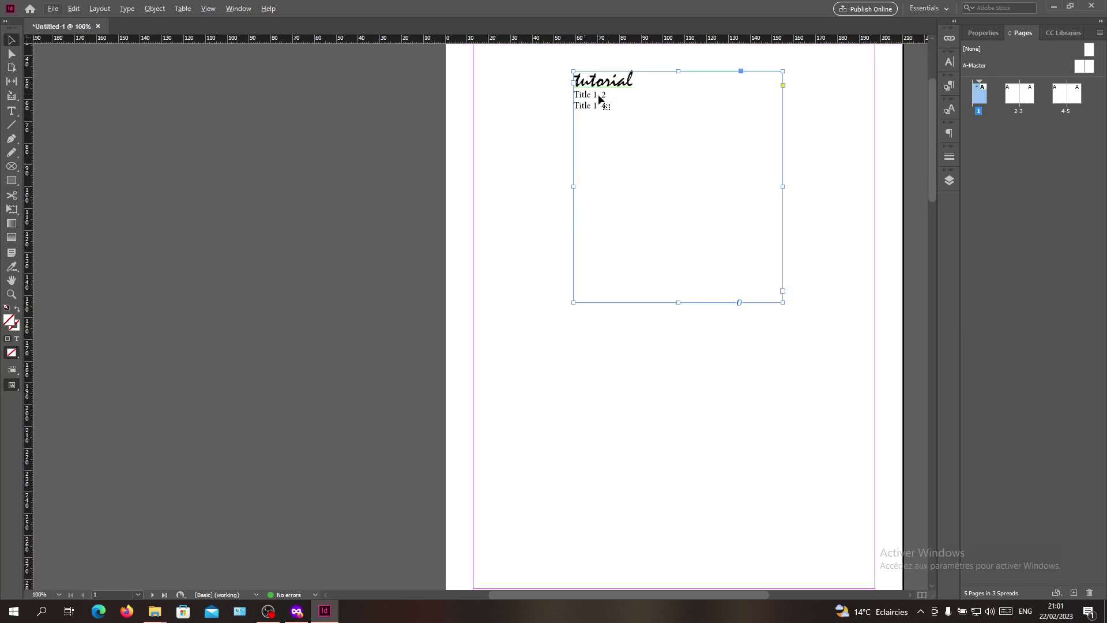
pyautogui.click(11, 110)
pyautogui.moveTo(542, 372); pyautogui.dragTo(702, 464)
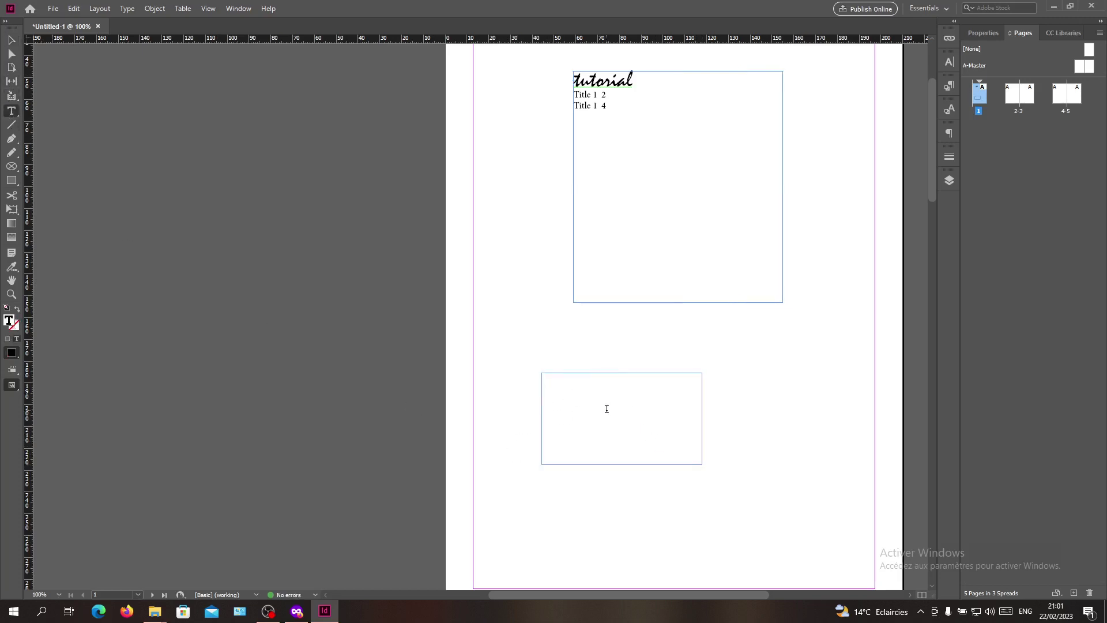
pyautogui.write('aaaa')
pyautogui.moveTo(594, 390); pyautogui.dragTo(528, 367)
# Step: Browse the fonts available for the selected "aaaa" text without changing its font
pyautogui.click(983, 33)
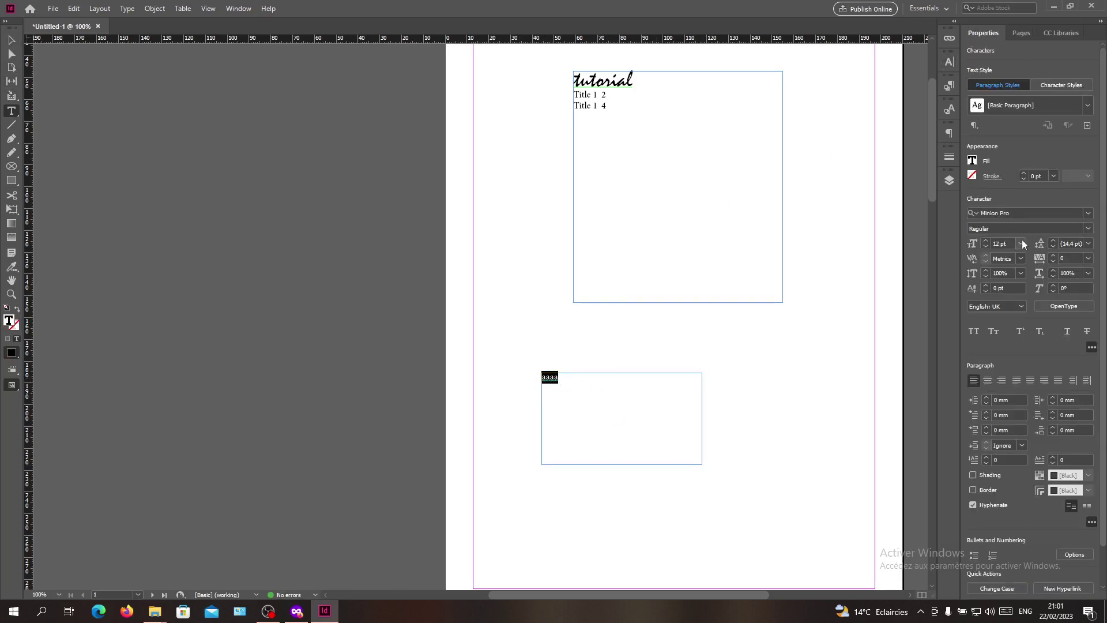
pyautogui.click(1088, 212)
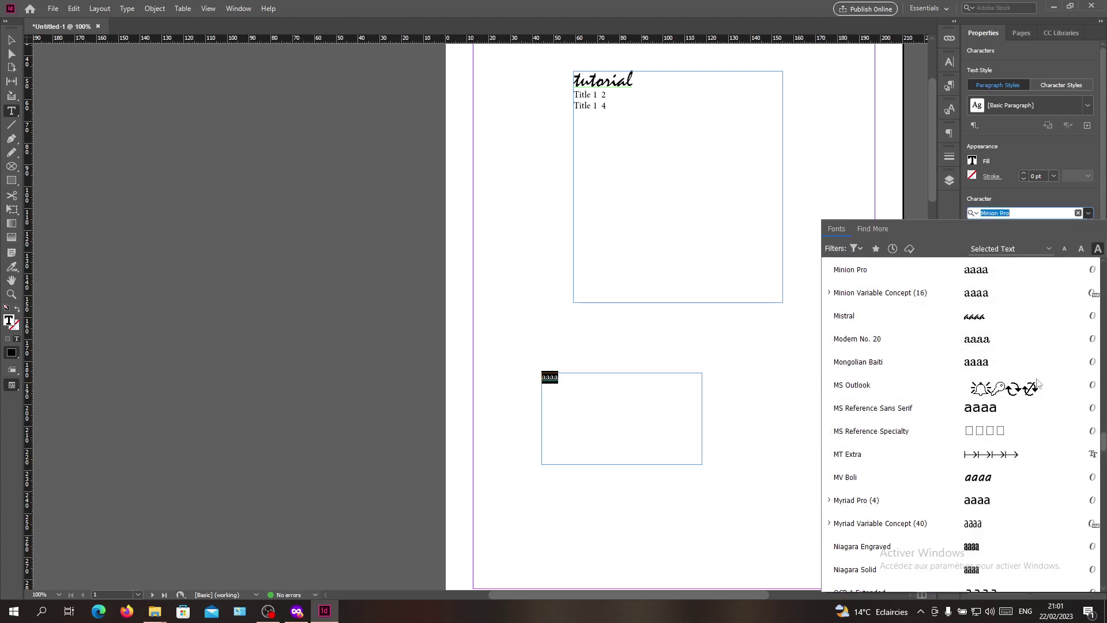
pyautogui.click(1088, 215)
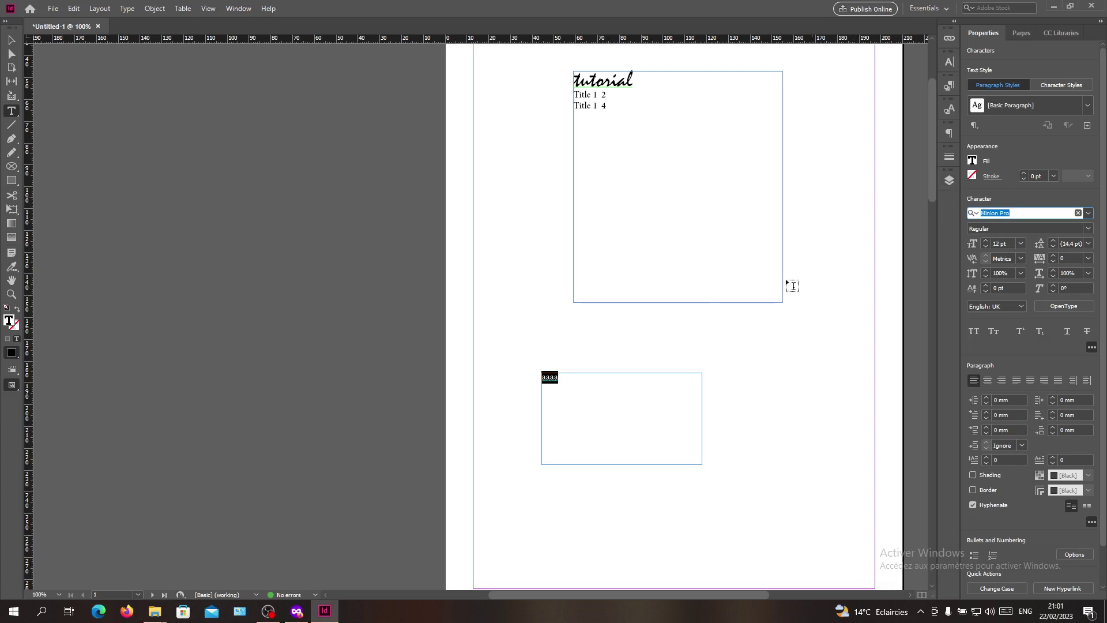
# Step: Display the document's paragraph styles and check where the Paragraph Styles command is found
pyautogui.click(950, 86)
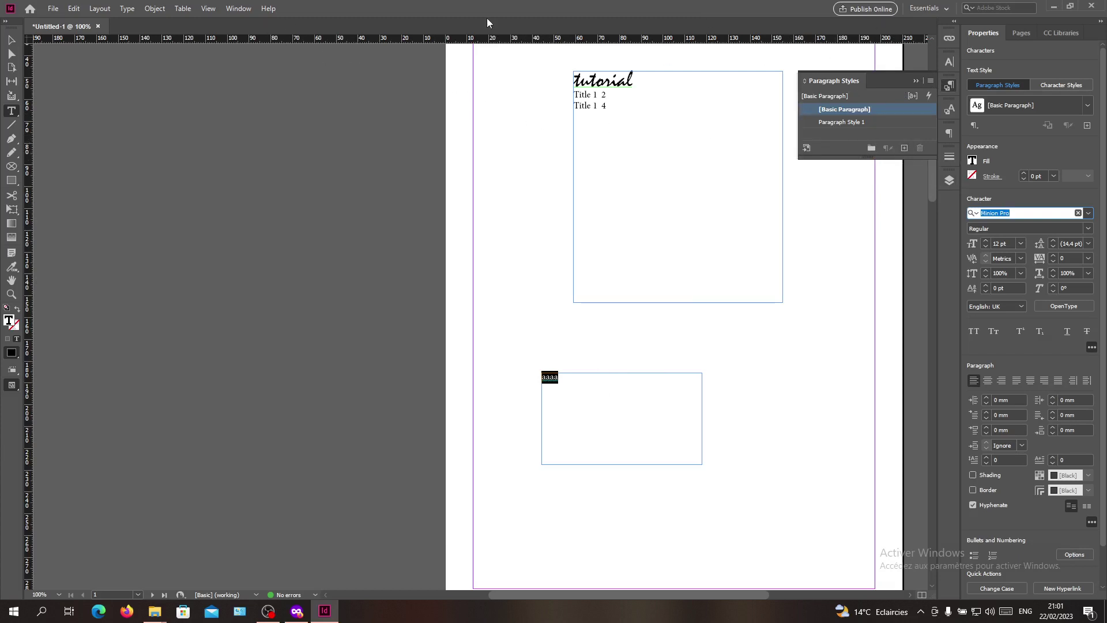
pyautogui.click(238, 8)
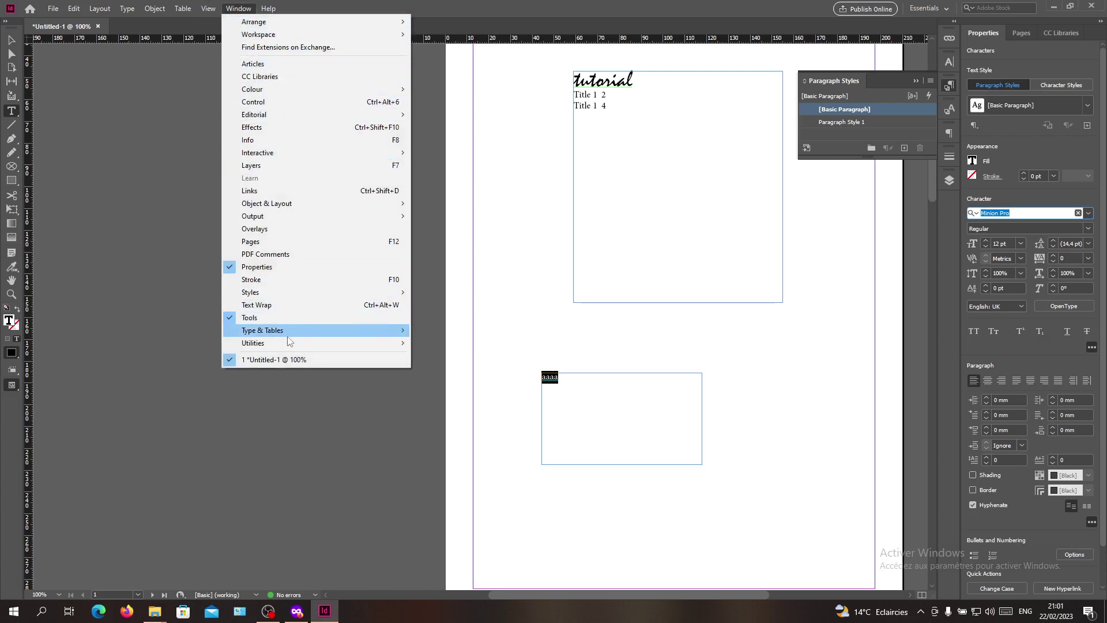
pyautogui.moveTo(349, 332)
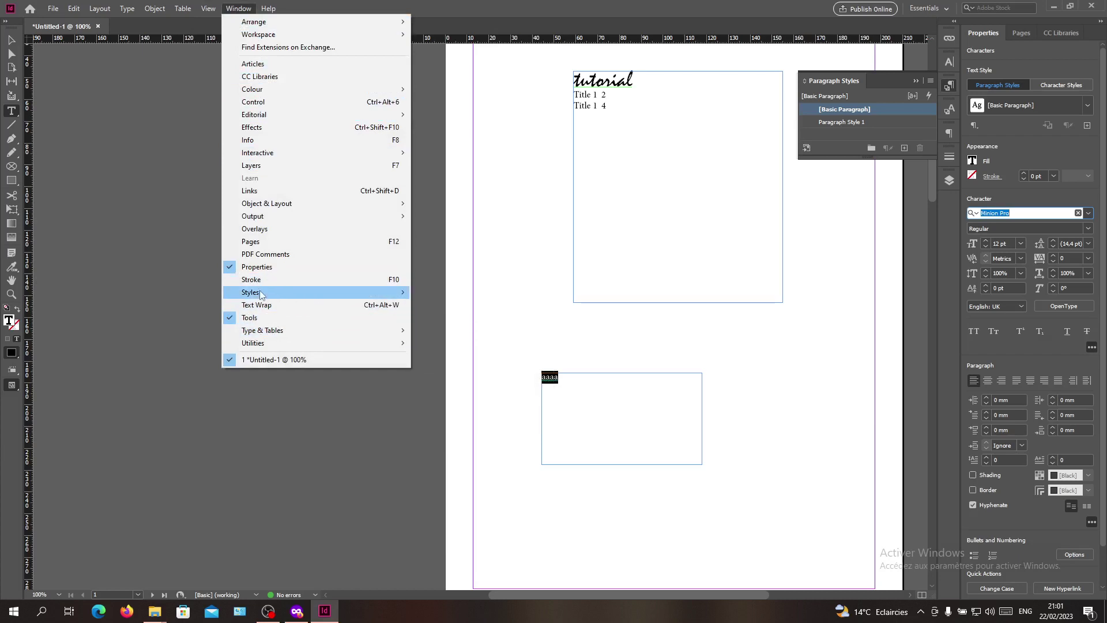
pyautogui.moveTo(260, 294)
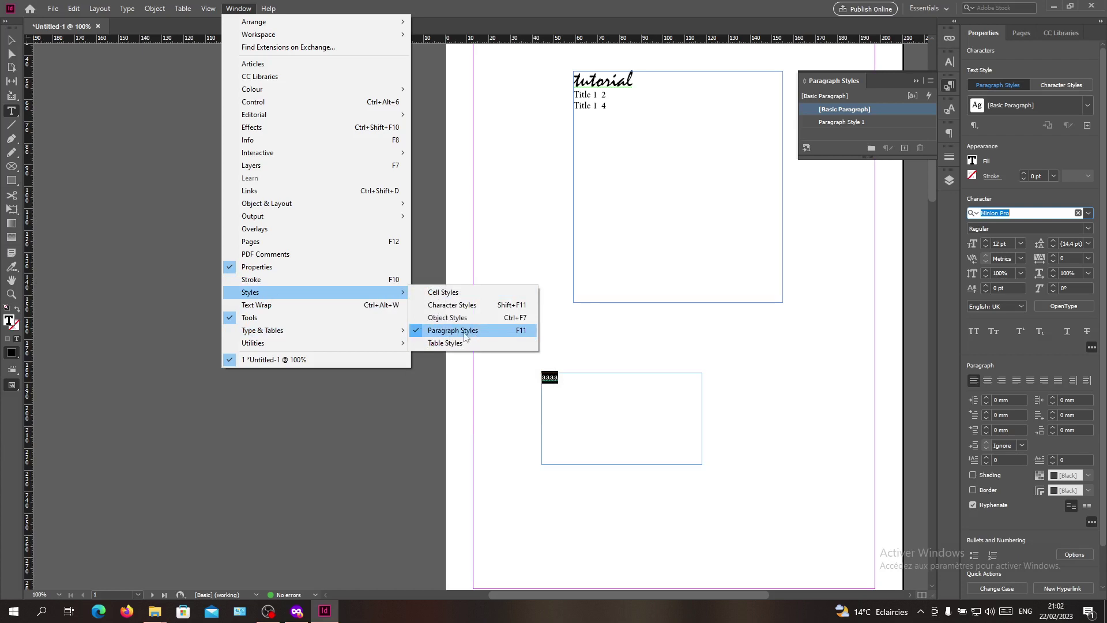
pyautogui.click(883, 86)
# Step: Delete the "aaaa" text frame below the table of contents and hide the paragraph styles list
pyautogui.click(569, 407)
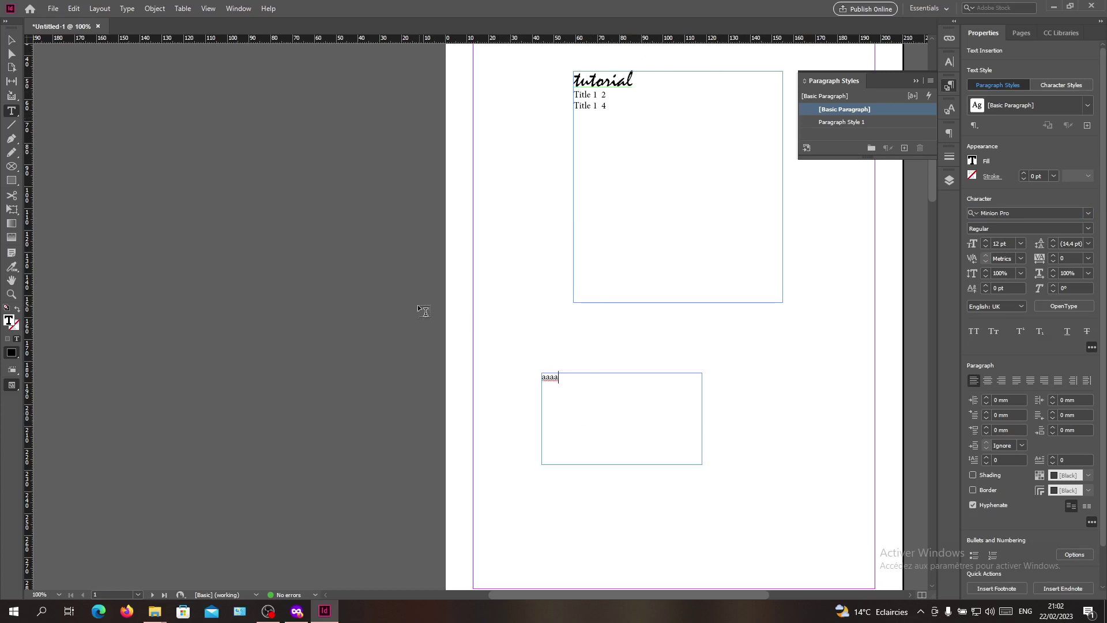
pyautogui.press('Escape')
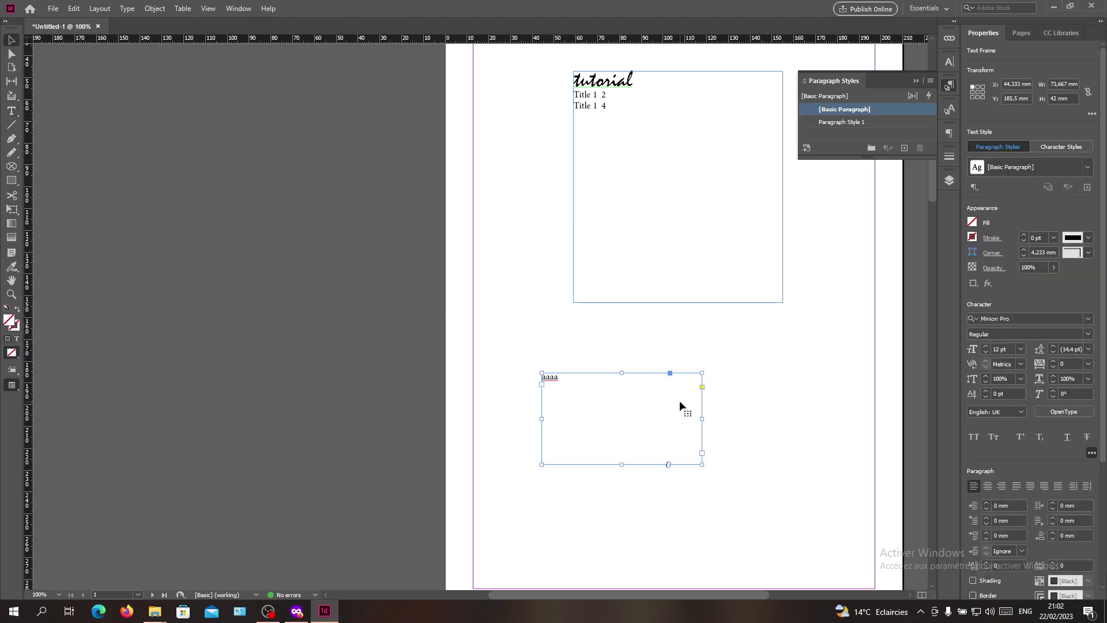
pyautogui.press('Delete')
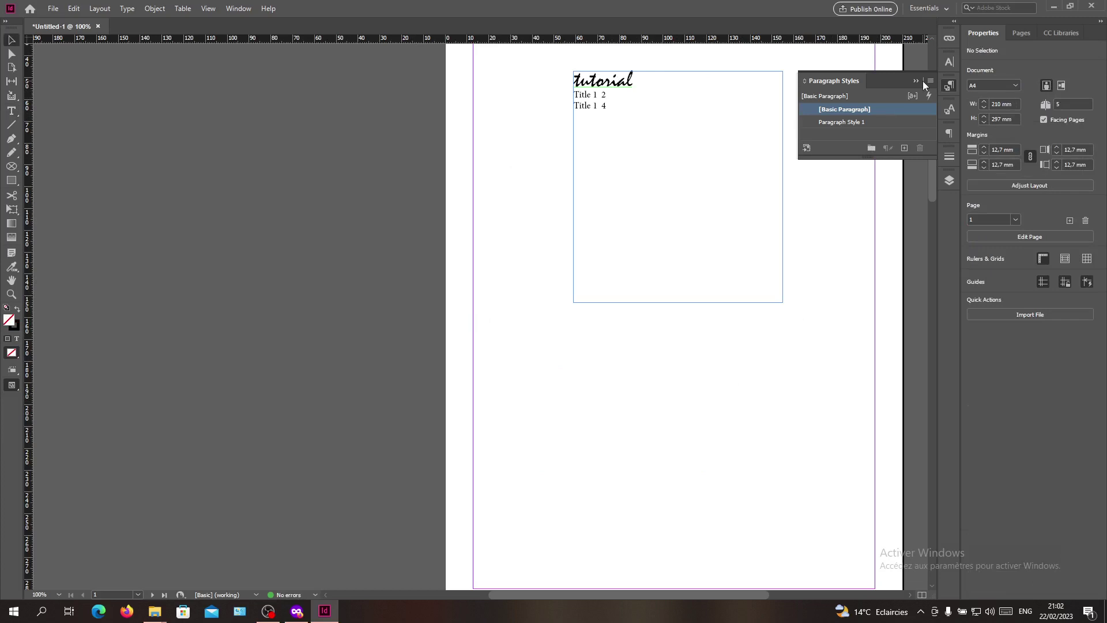
pyautogui.click(917, 80)
# Step: Move the table of contents frame on page 1 to about X 54 mm, Y 51.5 mm
pyautogui.click(605, 158)
pyautogui.scroll(3, 620, 165)
pyautogui.moveTo(645, 187); pyautogui.dragTo(633, 199)
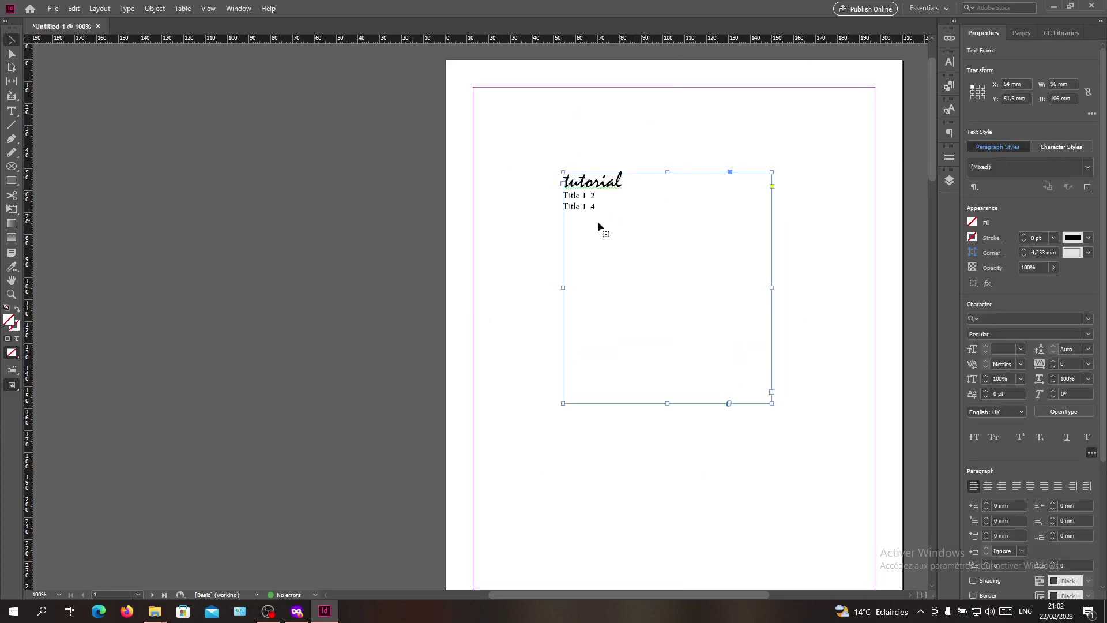